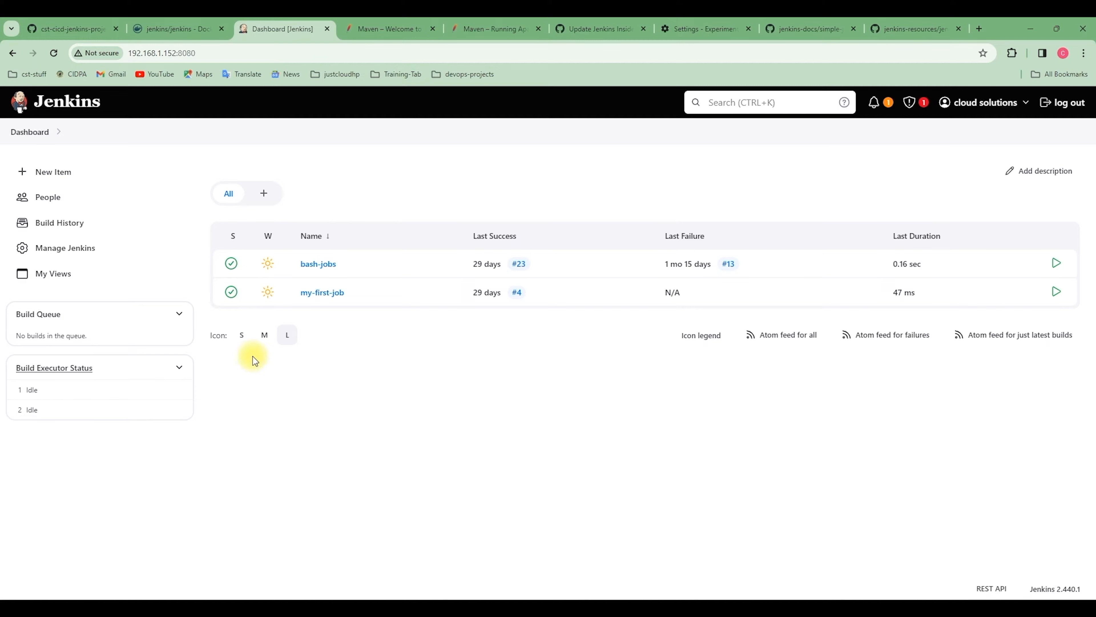
Open the Jenkins plugin manager and search the installed plugins for "git"
click(70, 249)
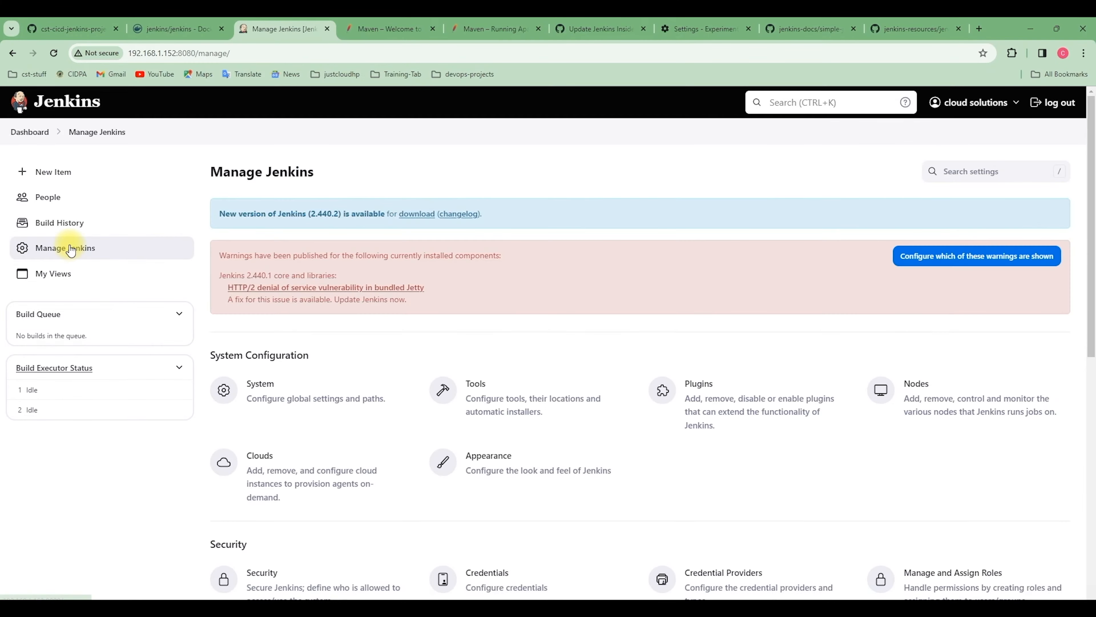
click(723, 401)
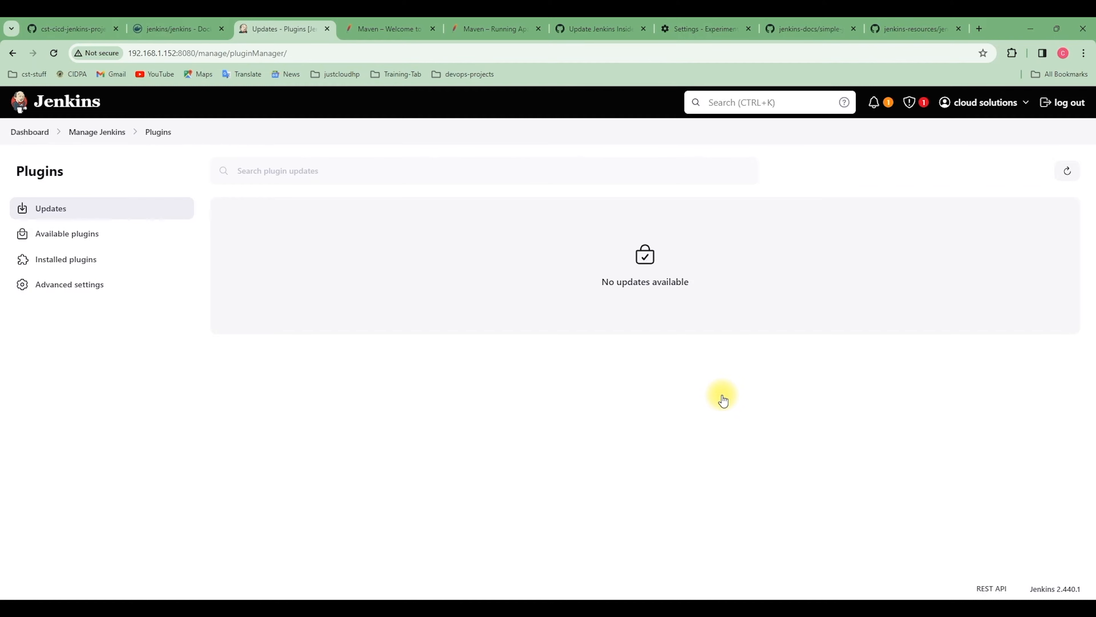
click(60, 262)
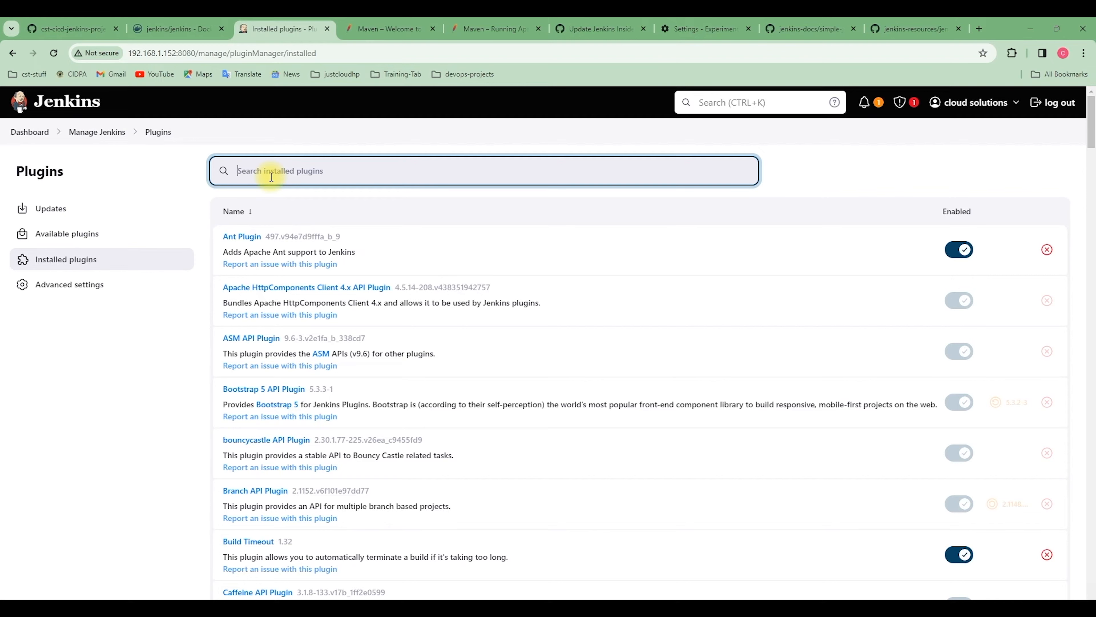
text(git)
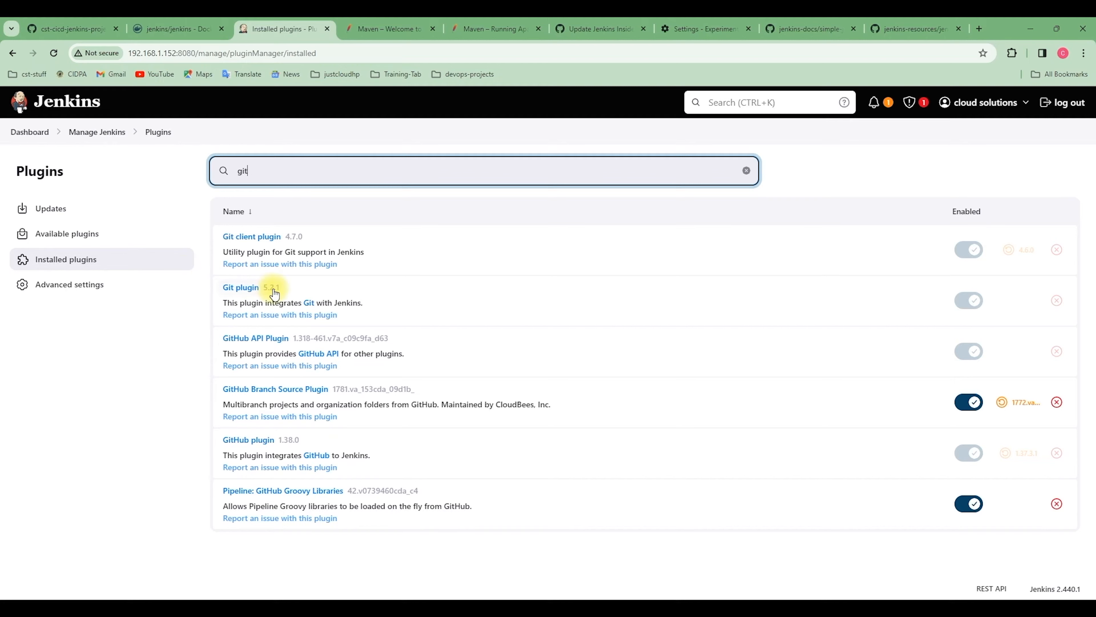
Search the available plugins for "git" and look through the listed plugins
click(57, 236)
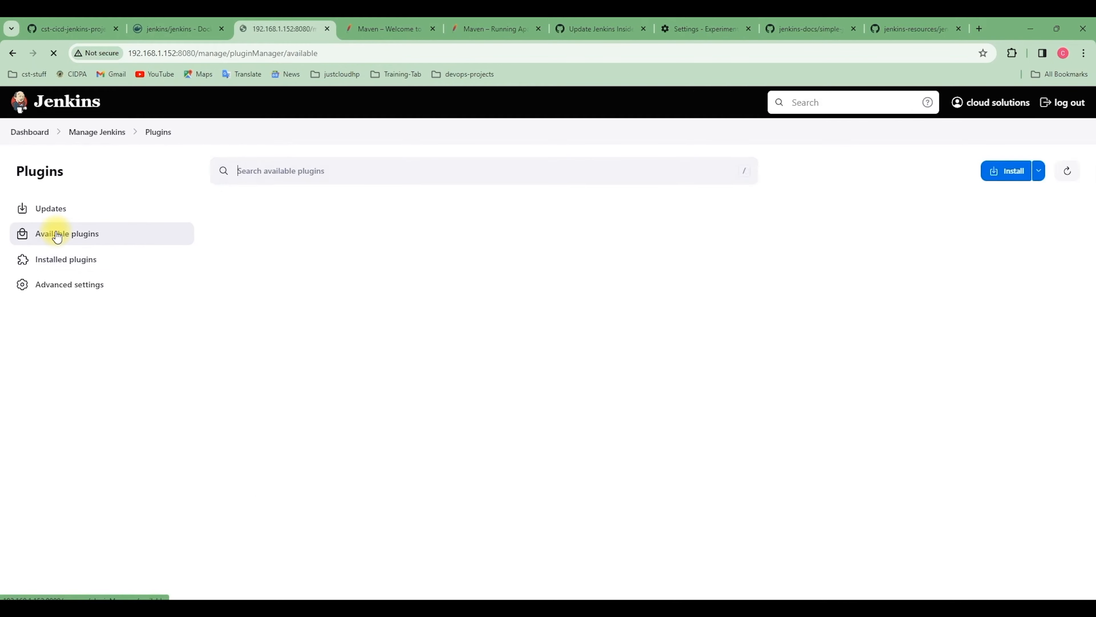
text(git)
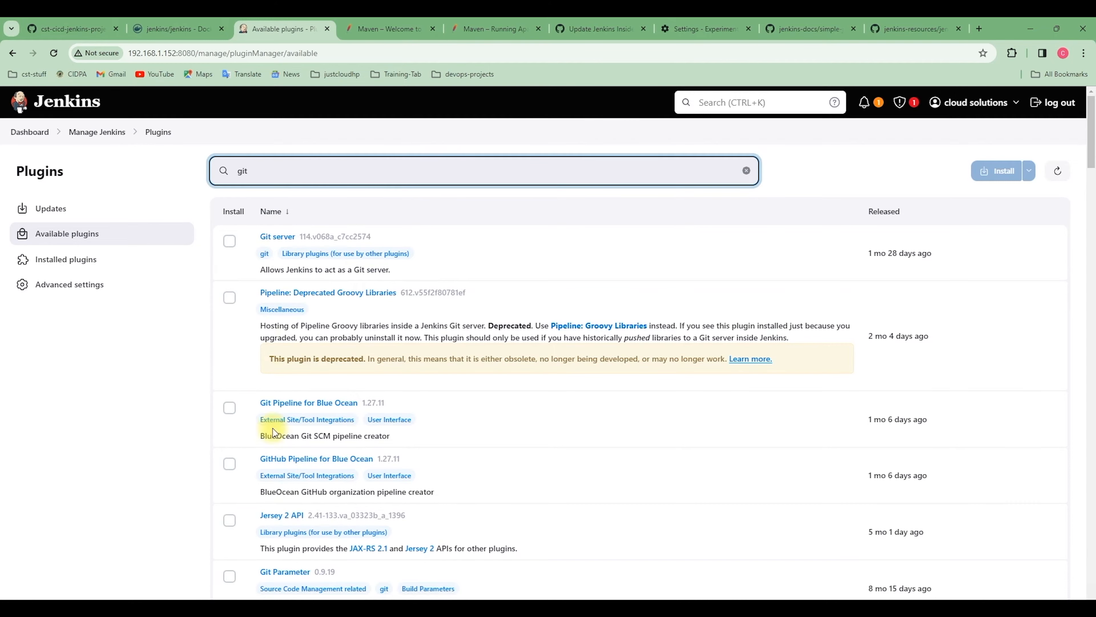
scroll(298, 432, down, 5)
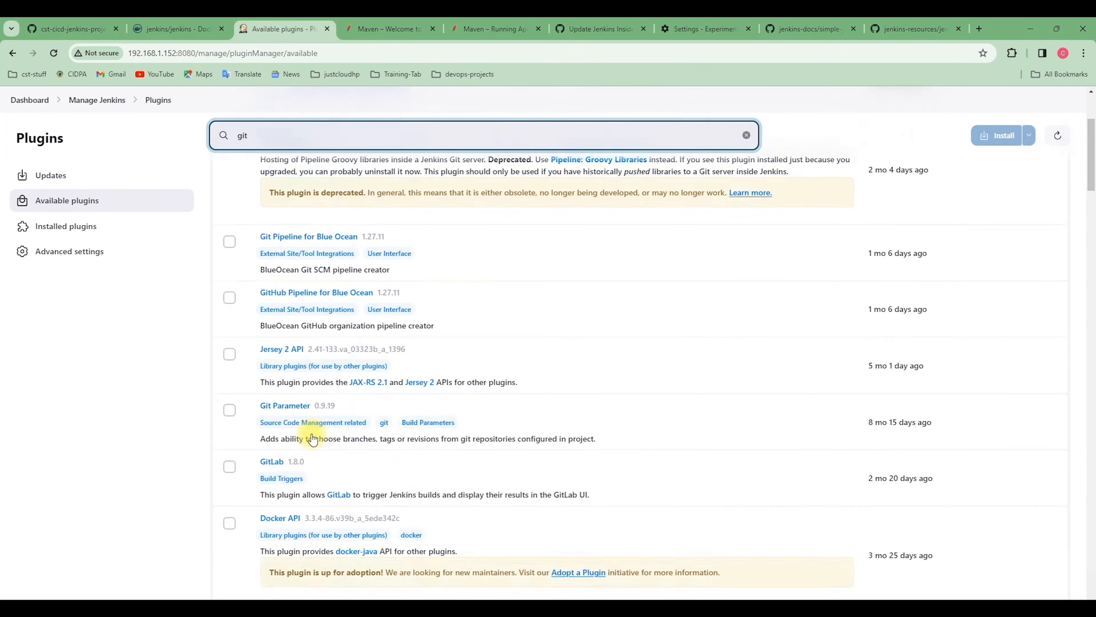
scroll(306, 334, up, 5)
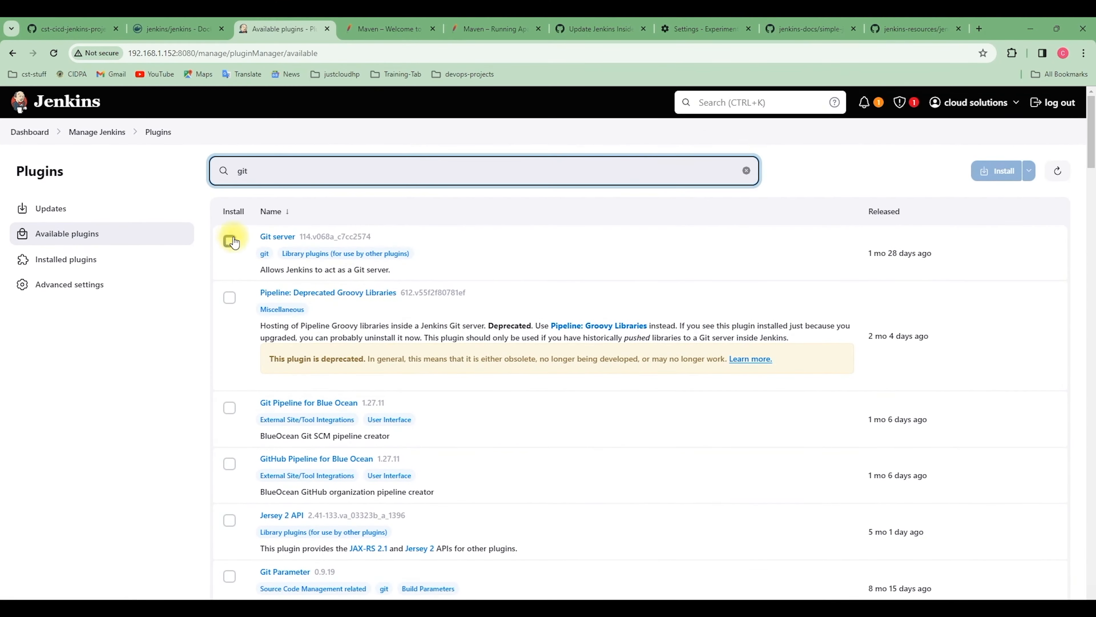
Return to the installed plugins and filter them by "git" to check the Git plugin
click(125, 259)
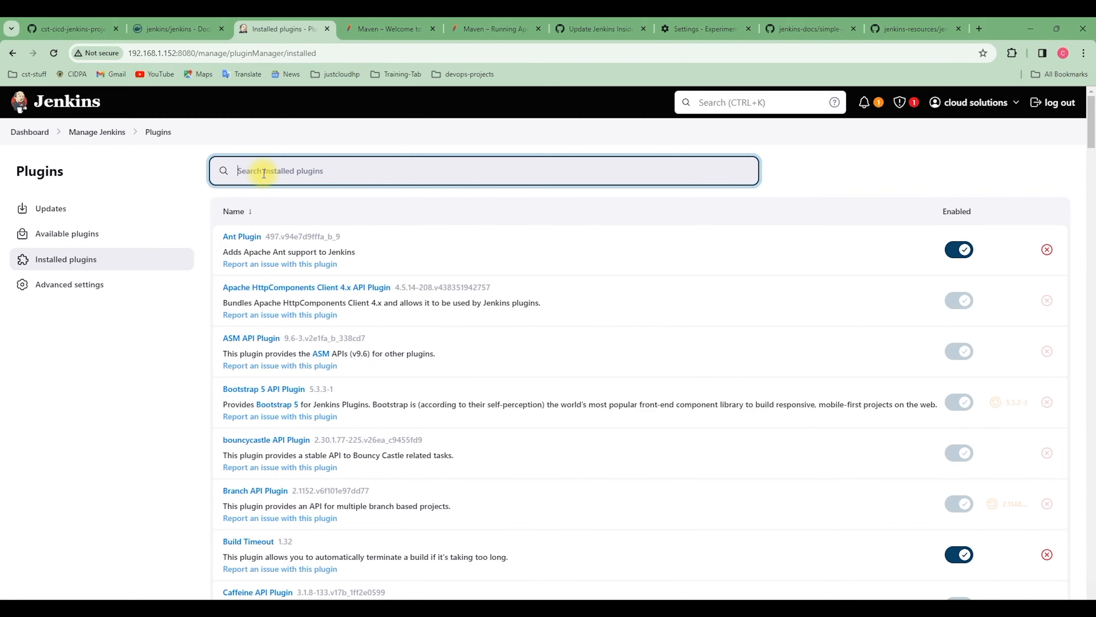
text(git)
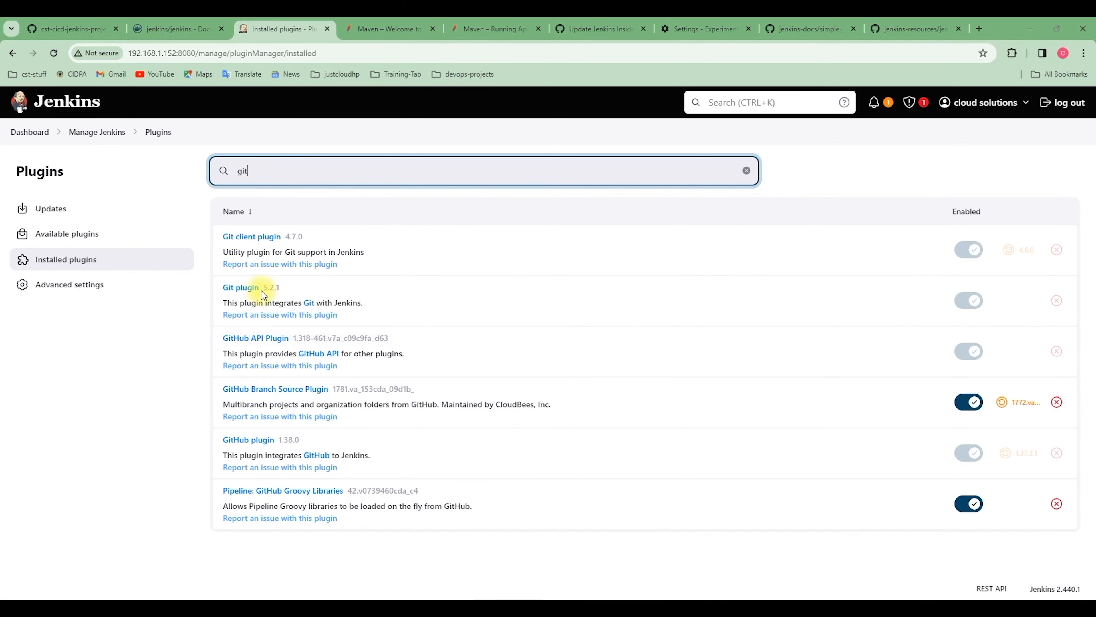
click(1035, 594)
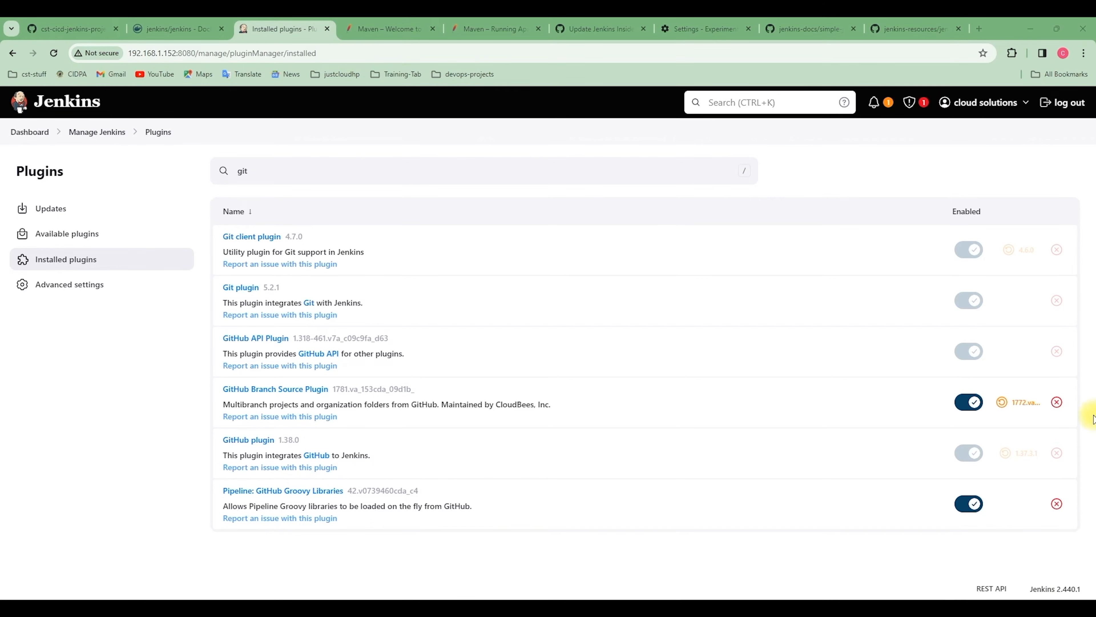
Search the web for "sample maven app" in a new browser tab and open the jenkins-docs/simple-java-maven-app repository to review its files and README
click(979, 28)
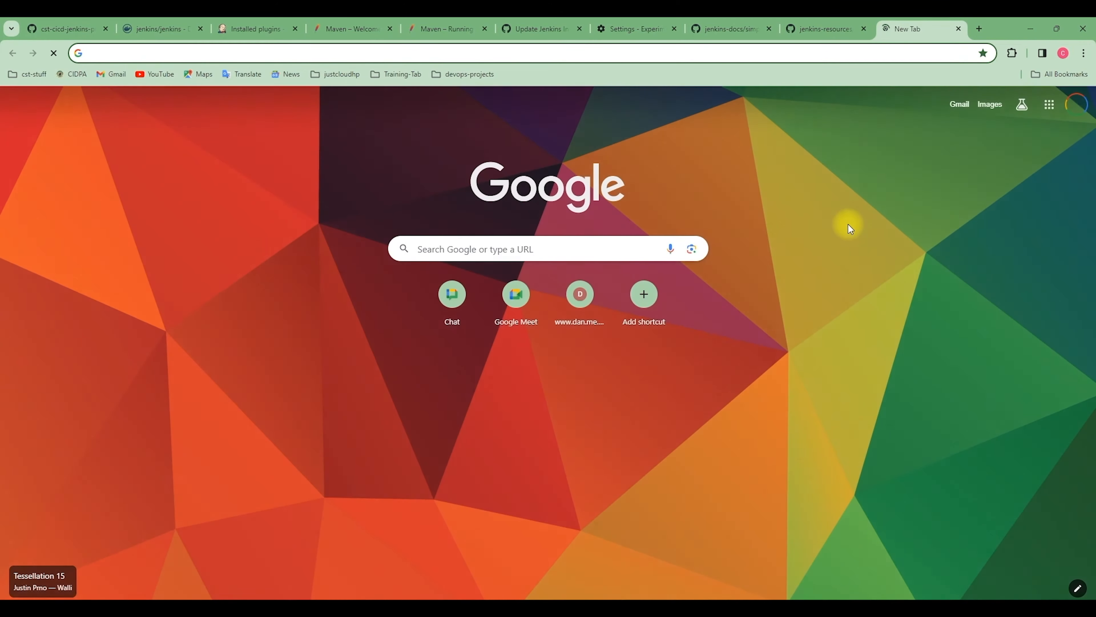
text(sampl)
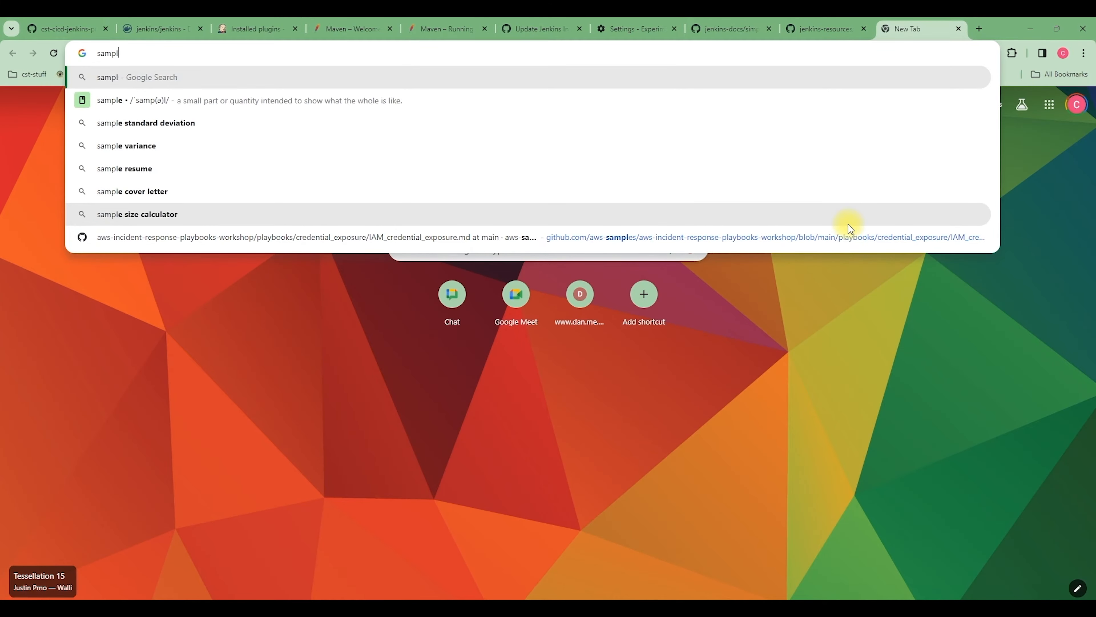
text(e maven )
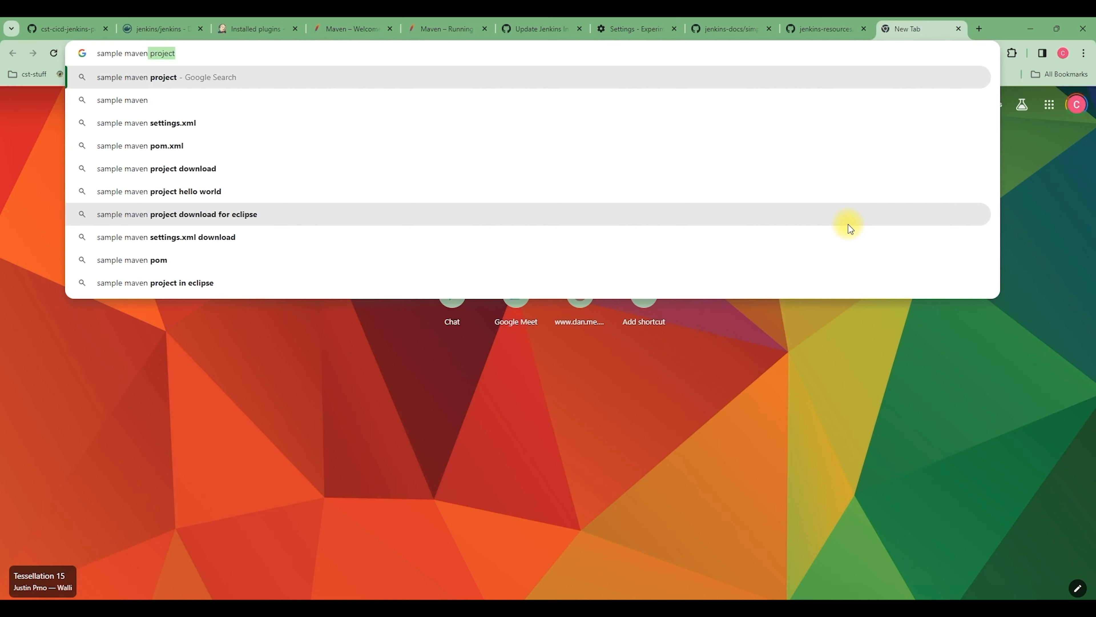
text(app)
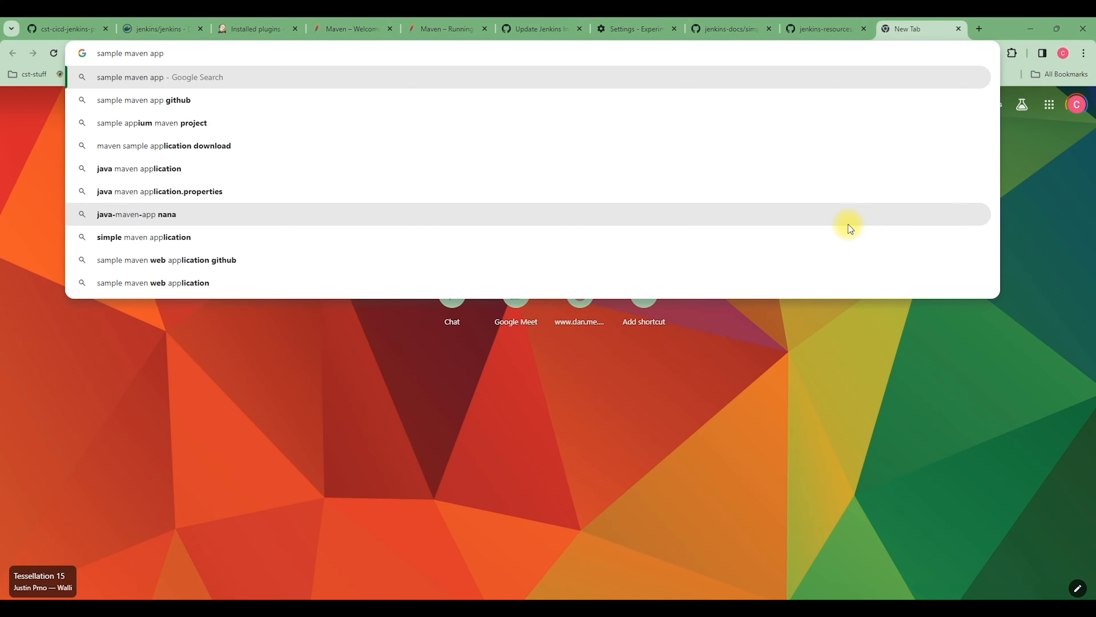
key(Return)
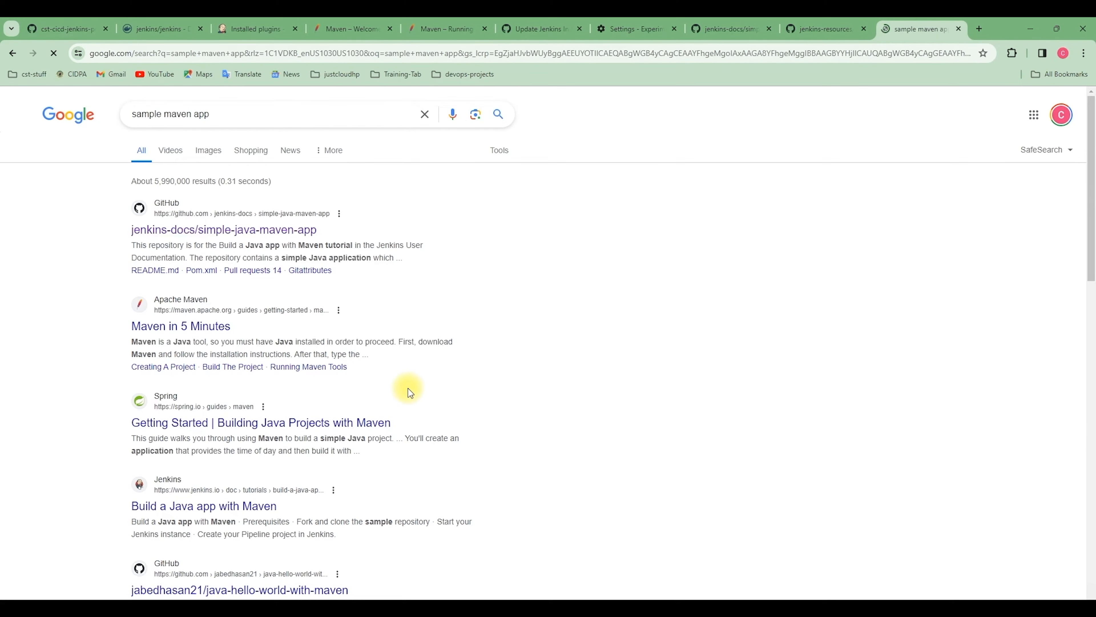
click(231, 231)
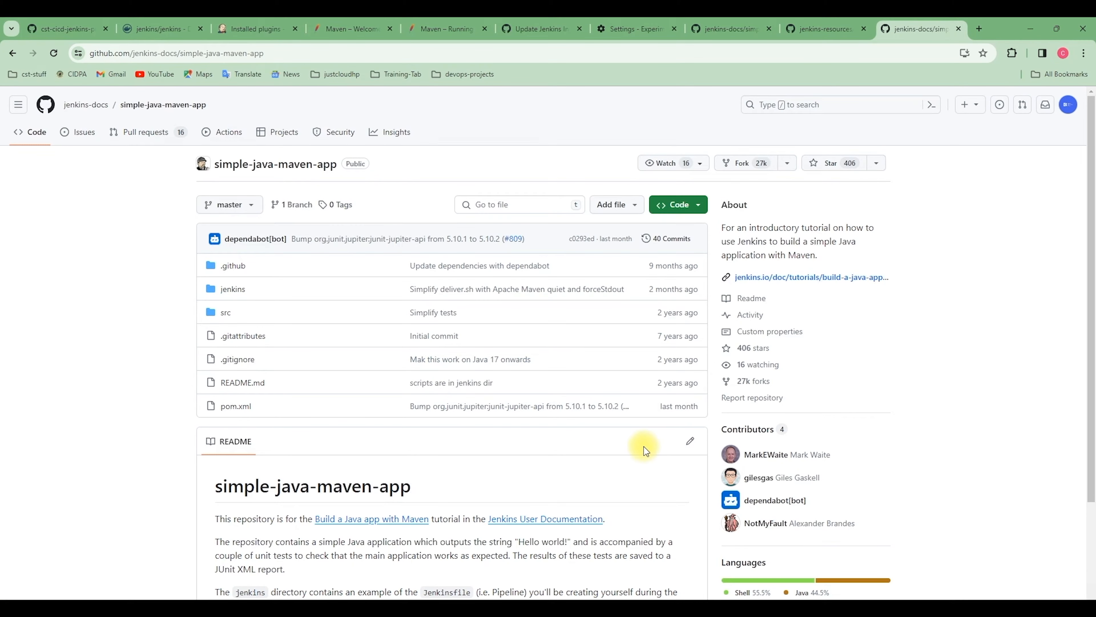
scroll(343, 506, down, 3)
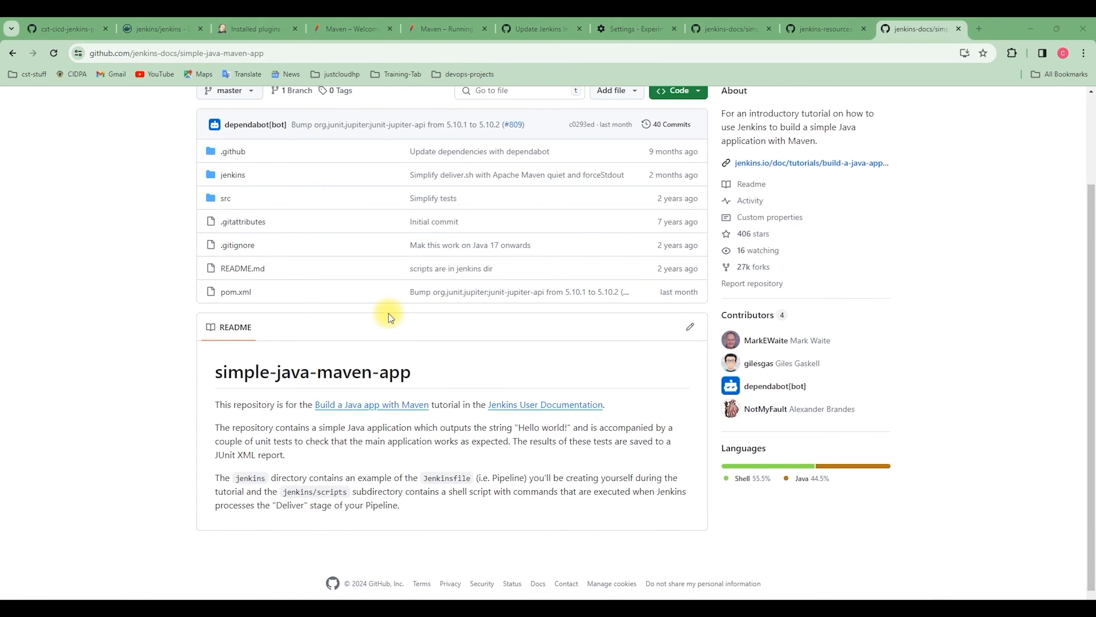
scroll(389, 287, up, 3)
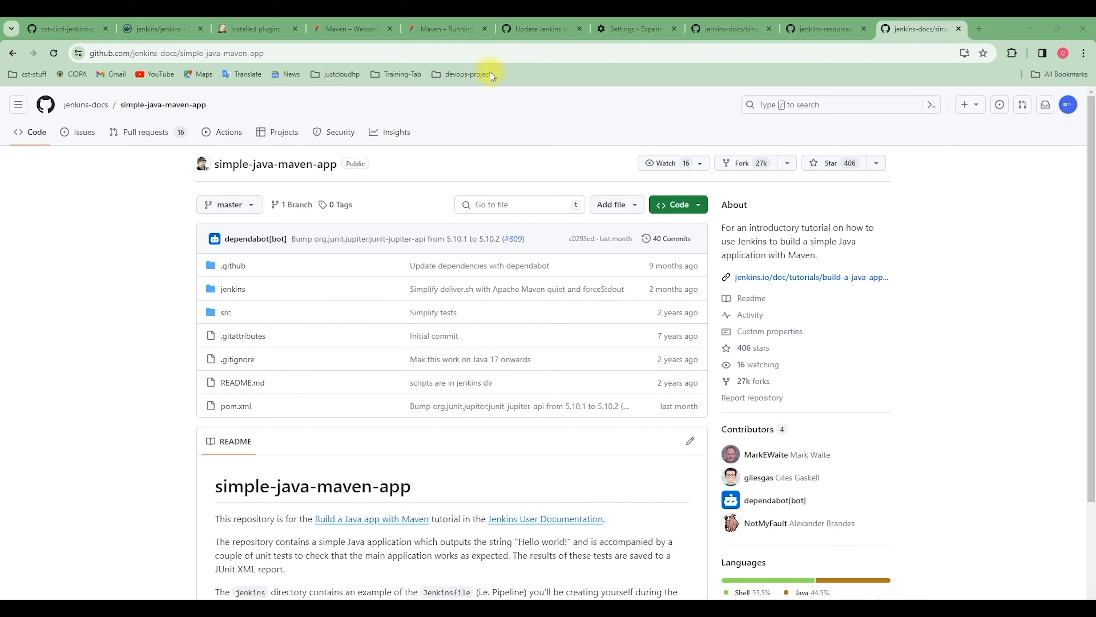
Return to Jenkins and create a new Freestyle project named maven-job
click(259, 27)
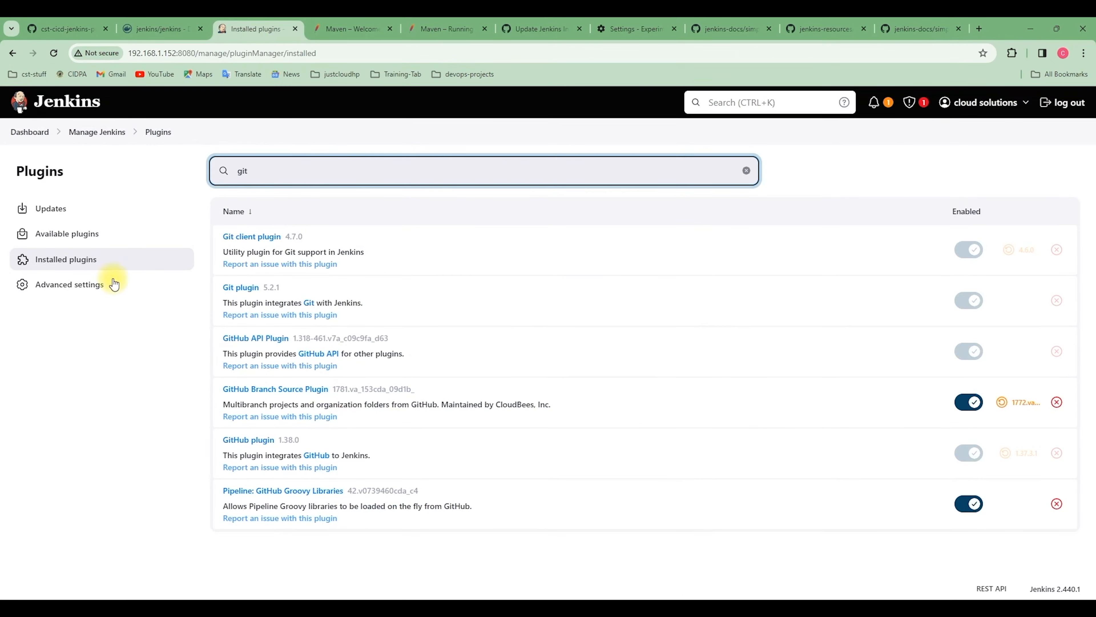
click(29, 131)
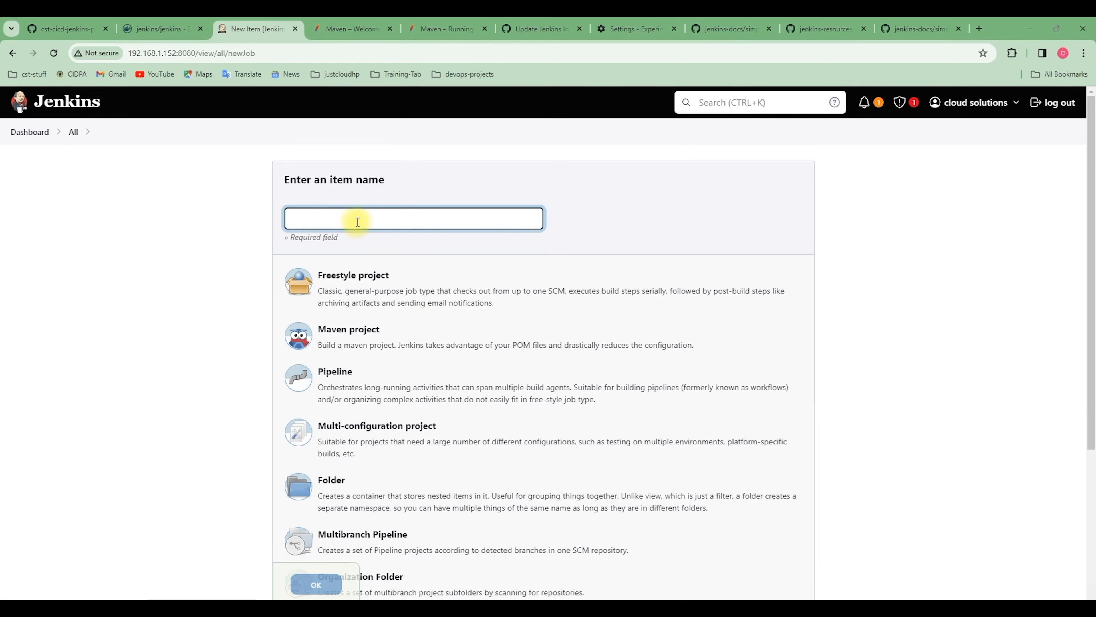
click(357, 217)
text(maven-job)
click(362, 281)
click(317, 585)
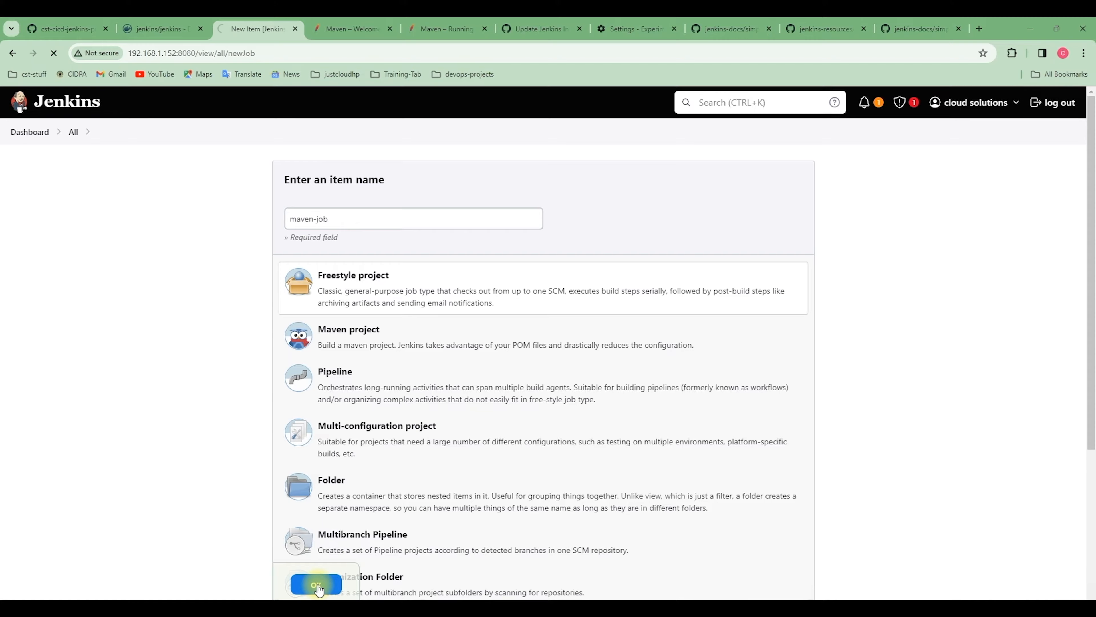
Set the maven-job source code management to Git
scroll(331, 593, down, 1)
scroll(332, 596, down, 3)
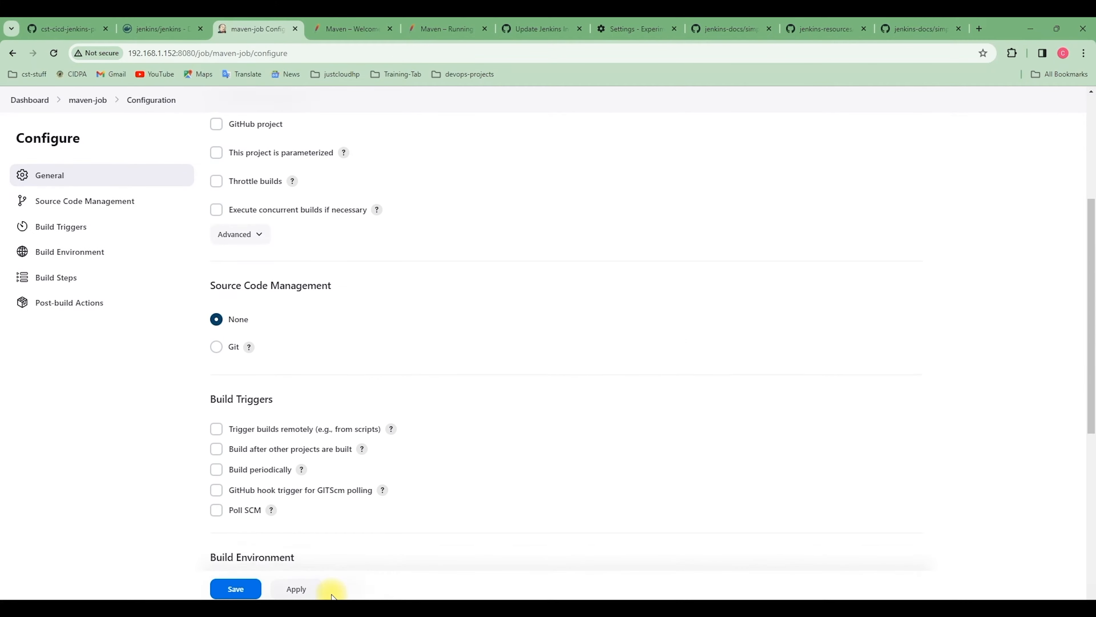
scroll(332, 596, down, 1)
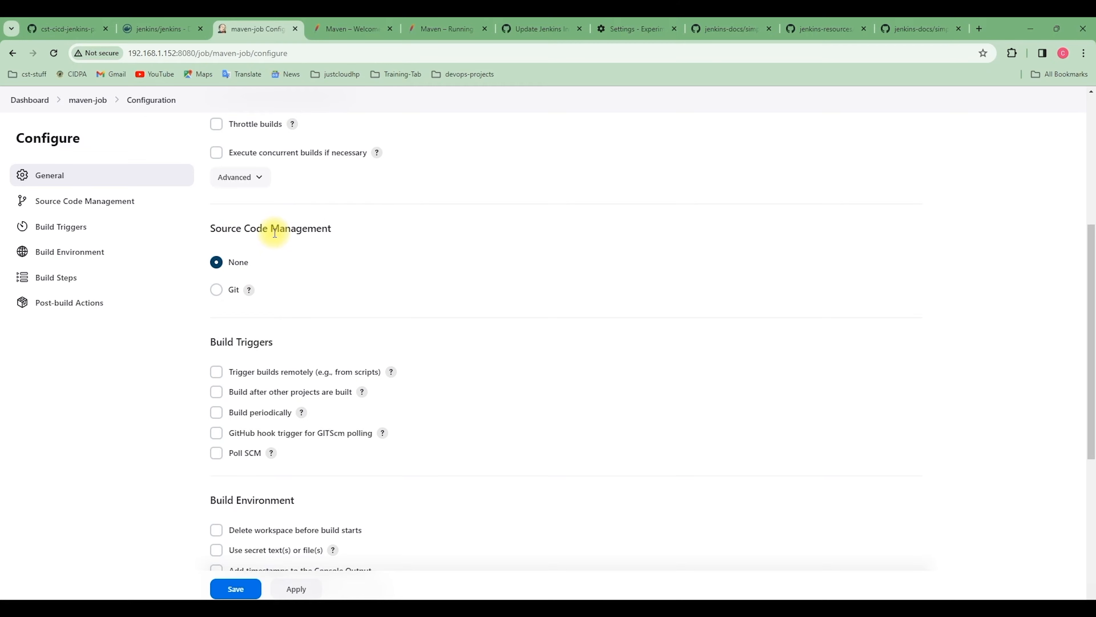
click(216, 290)
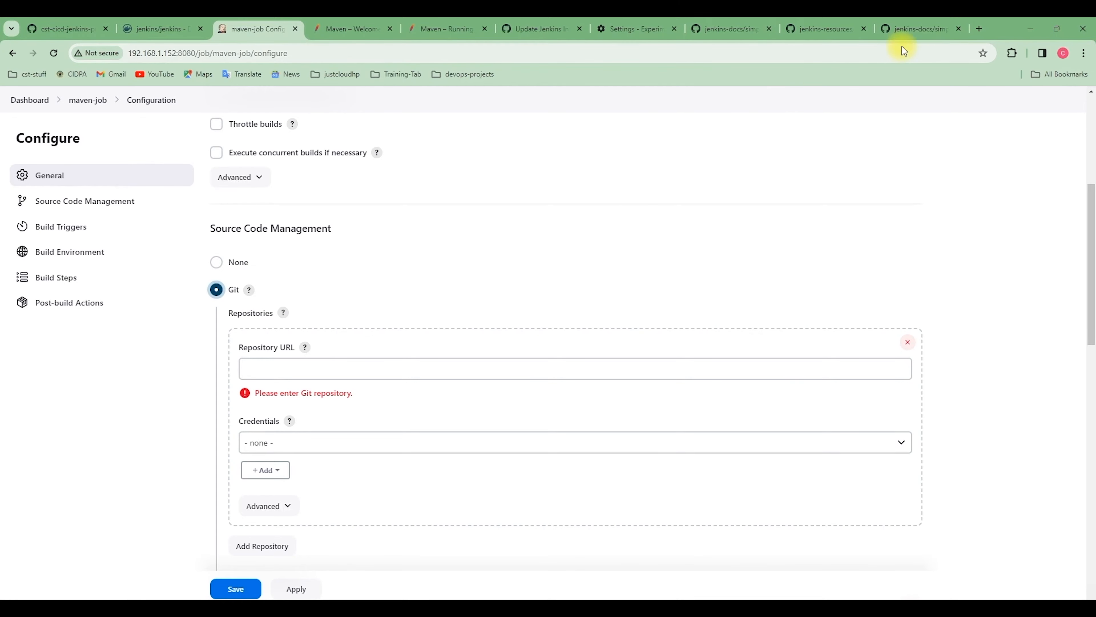
Copy the HTTPS clone URL of simple-java-maven-app from GitHub and paste it as the job's Git repository URL
click(915, 29)
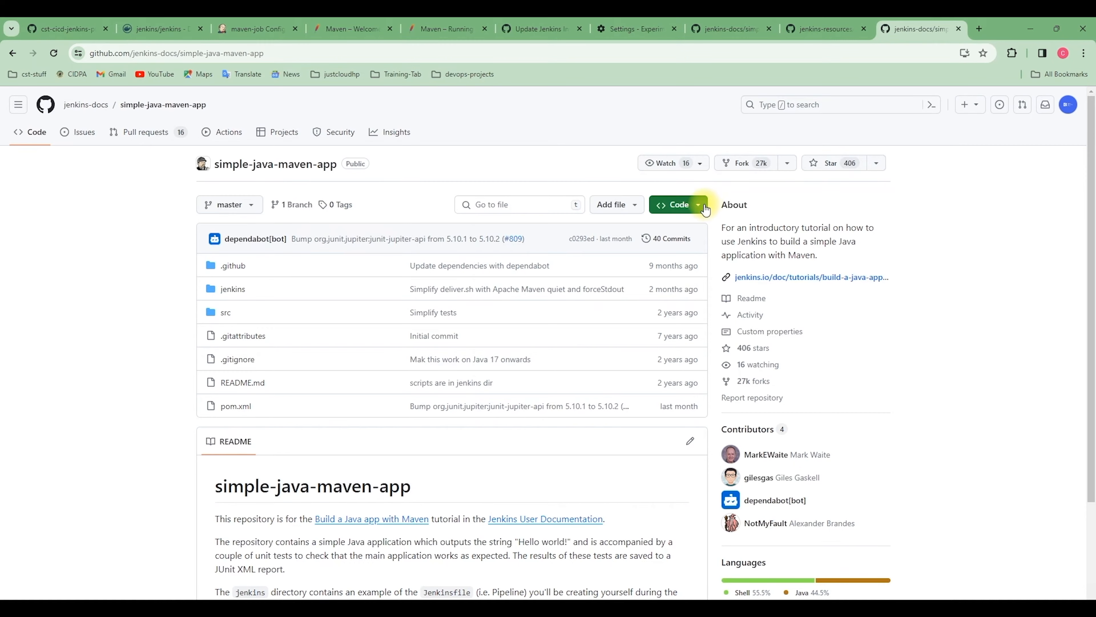
click(696, 206)
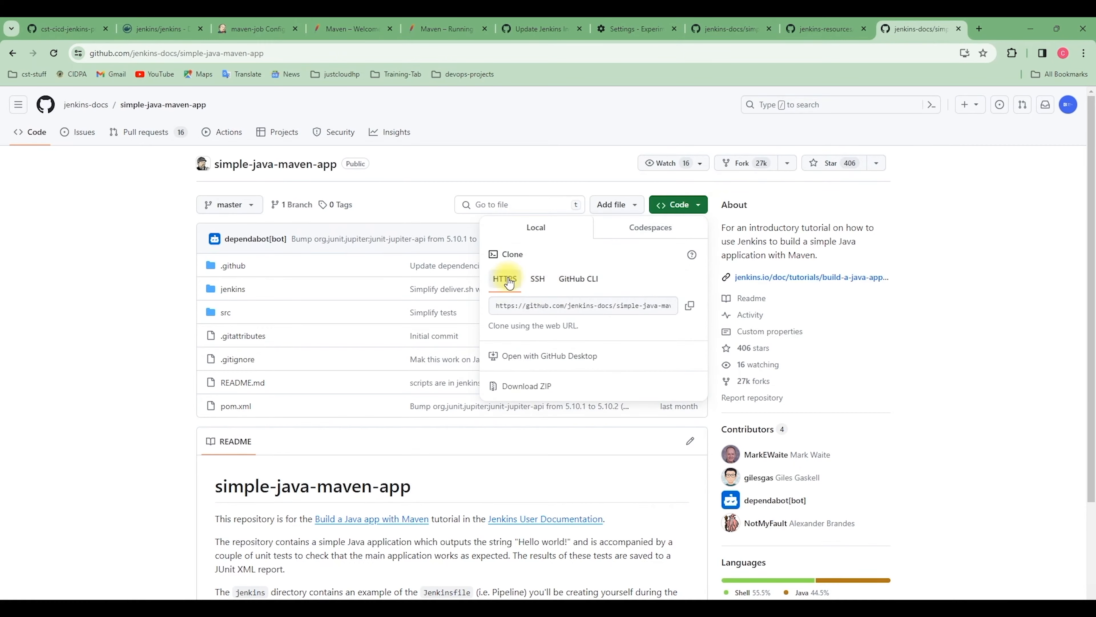
click(690, 308)
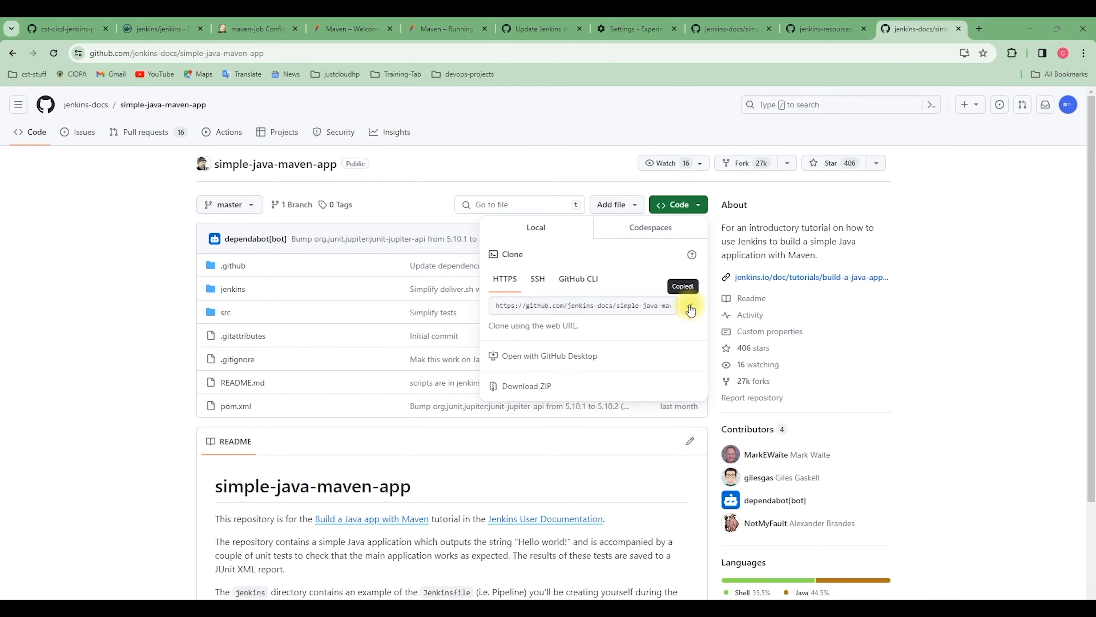
click(245, 35)
click(320, 368)
right_click(307, 367)
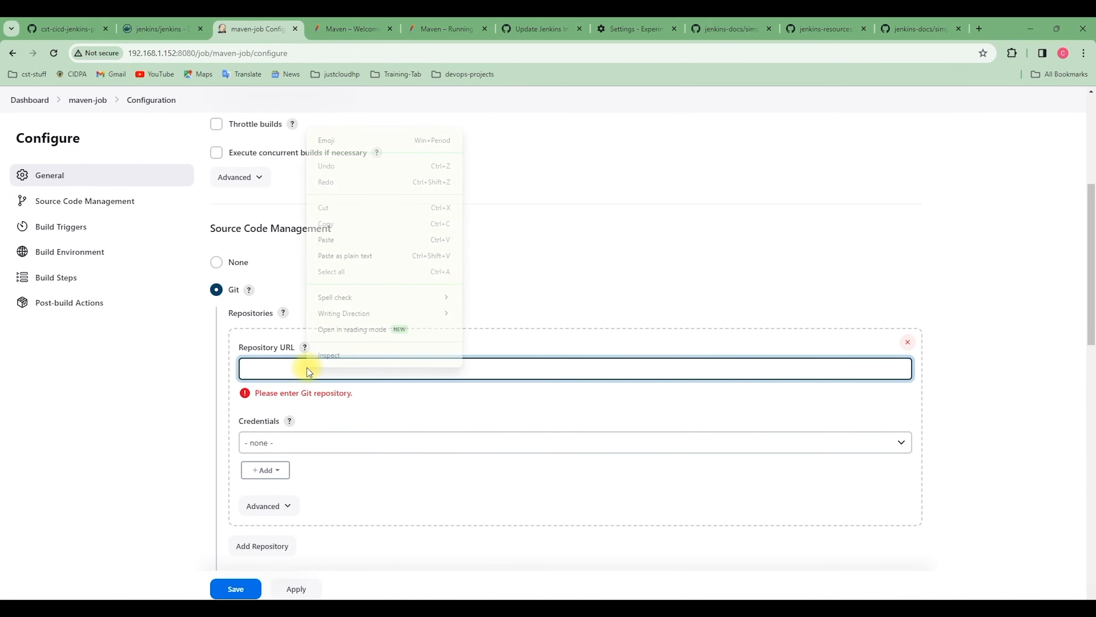
click(336, 242)
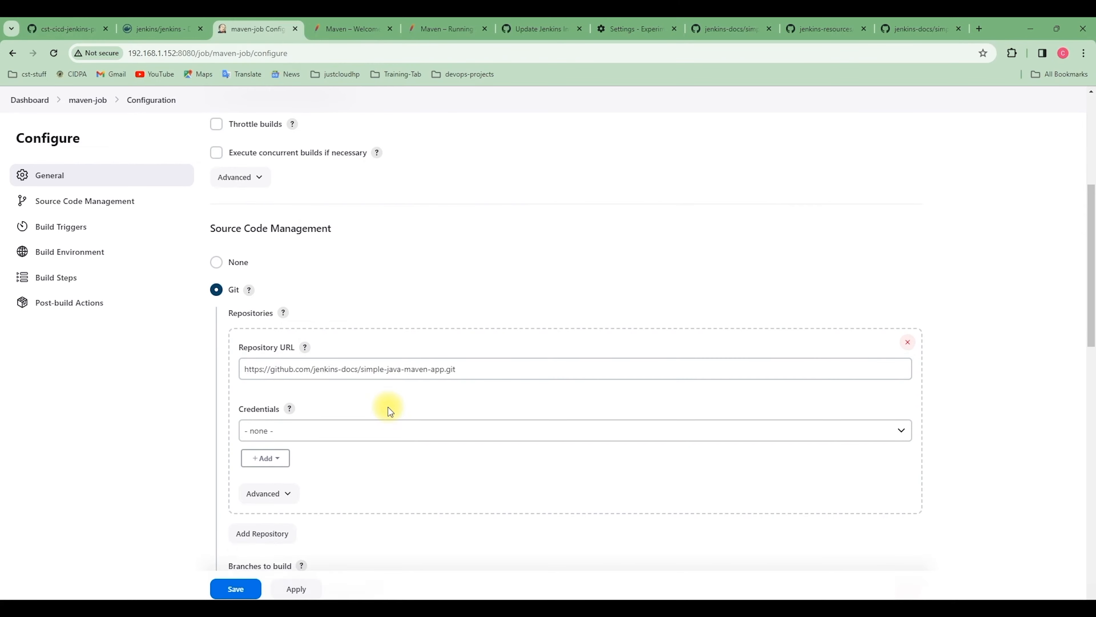
Compare the job's branch specifier with the default branch of the simple-java-maven-app repository on GitHub
scroll(402, 447, down, 2)
scroll(402, 447, down, 3)
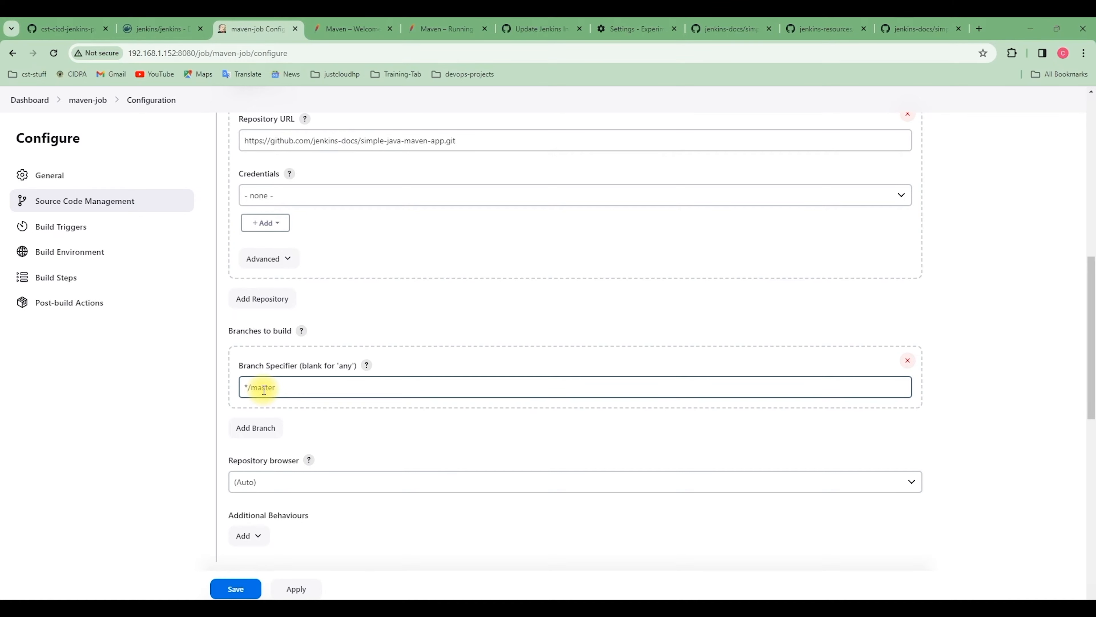
click(904, 29)
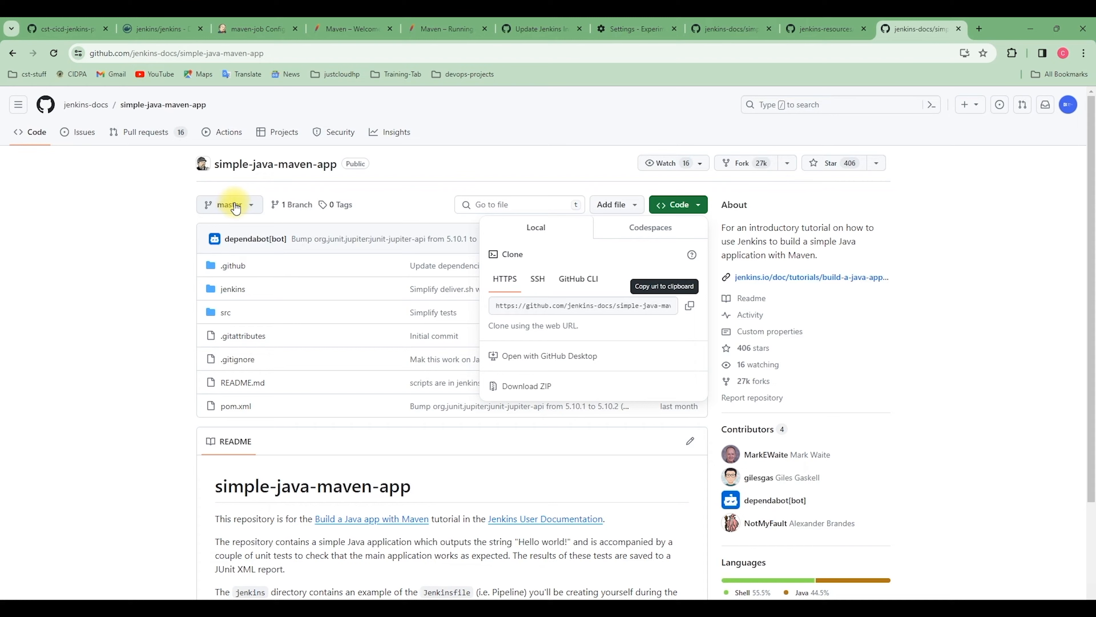
click(247, 26)
click(270, 389)
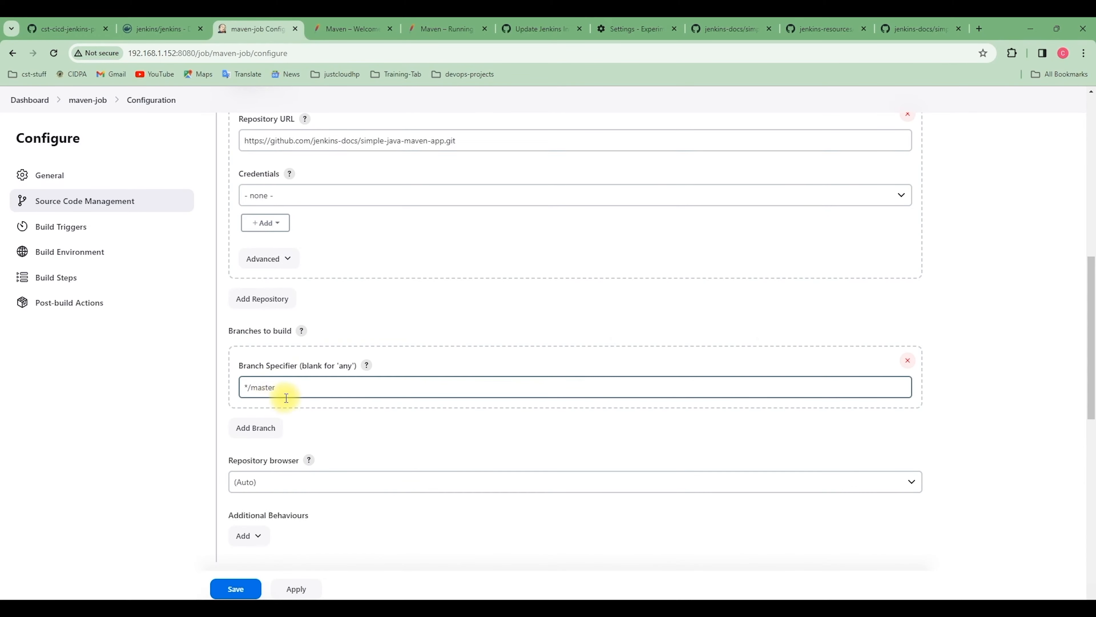
scroll(399, 339, up, 2)
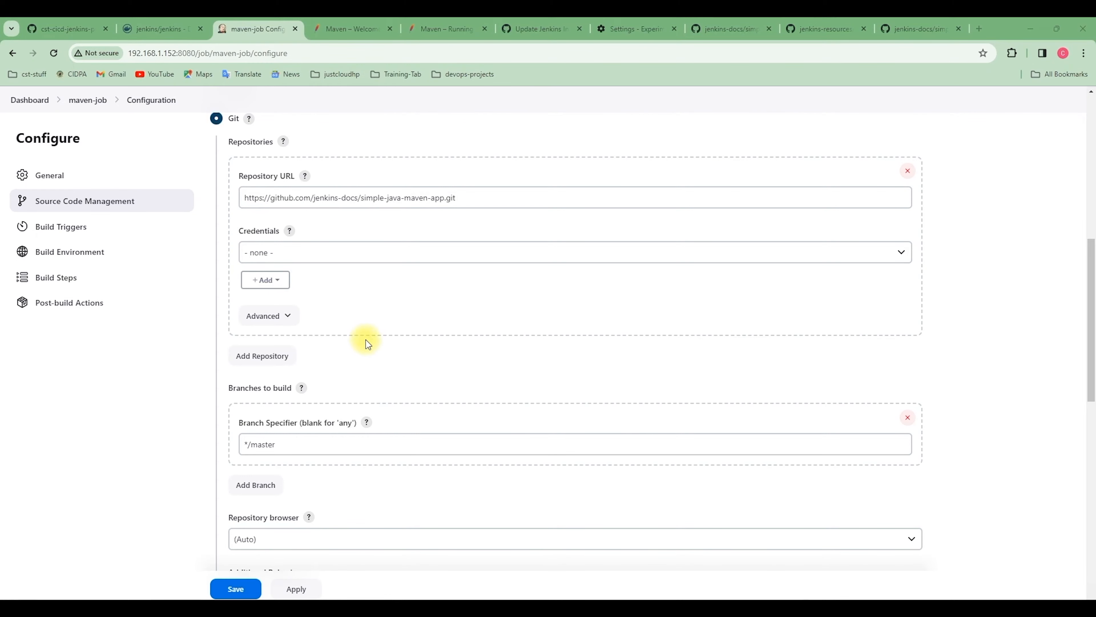
Review the Git repository's advanced settings and its credentials options, leaving the credentials at none
click(285, 318)
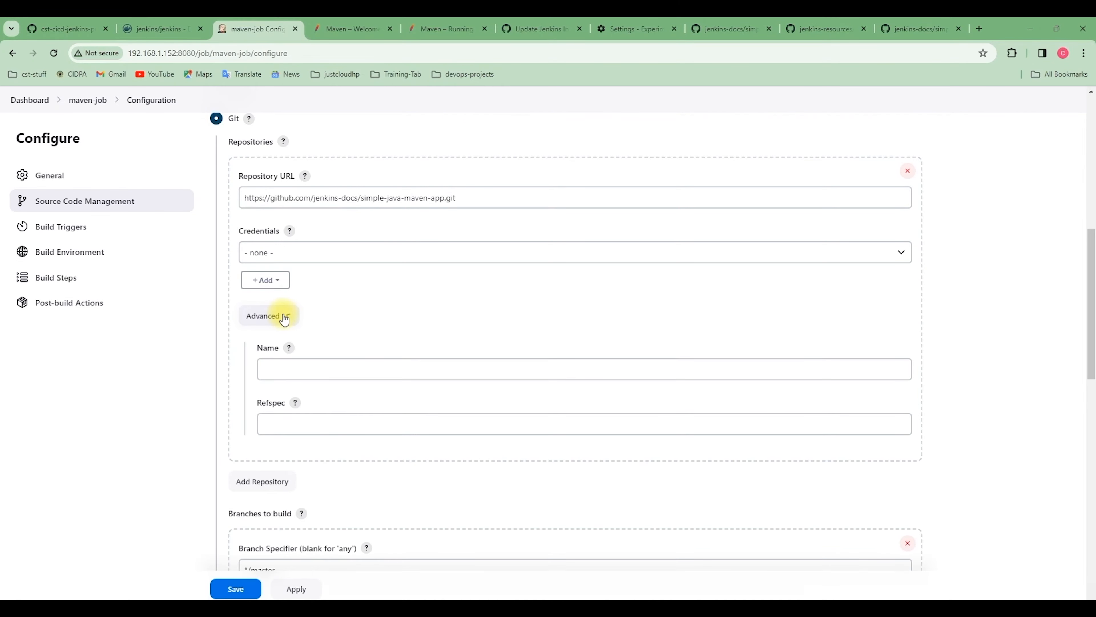
click(285, 318)
click(274, 289)
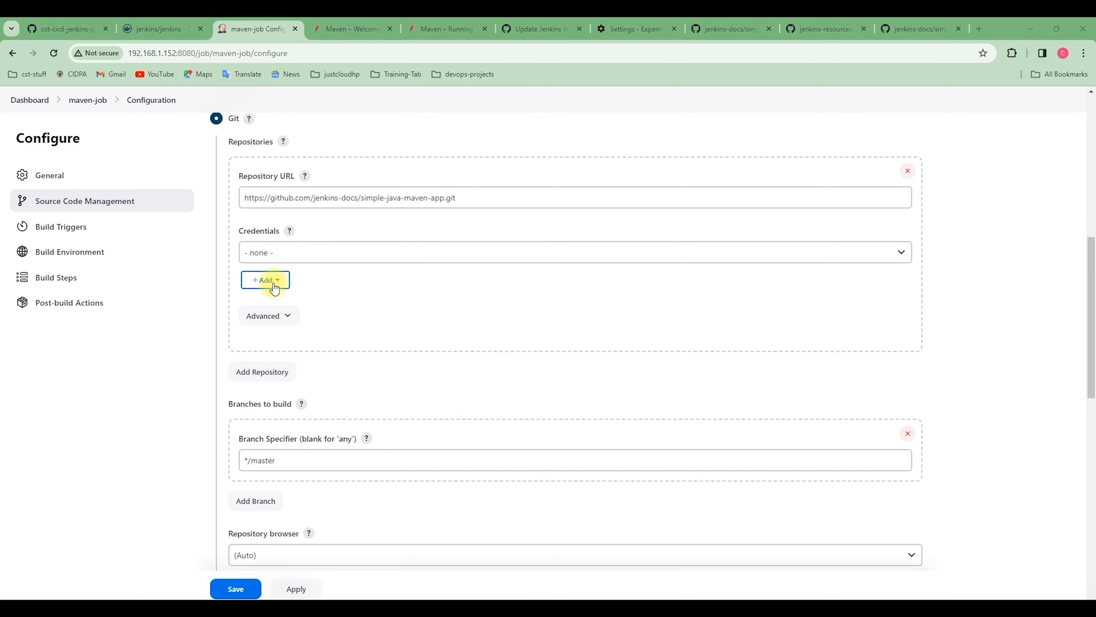
click(279, 283)
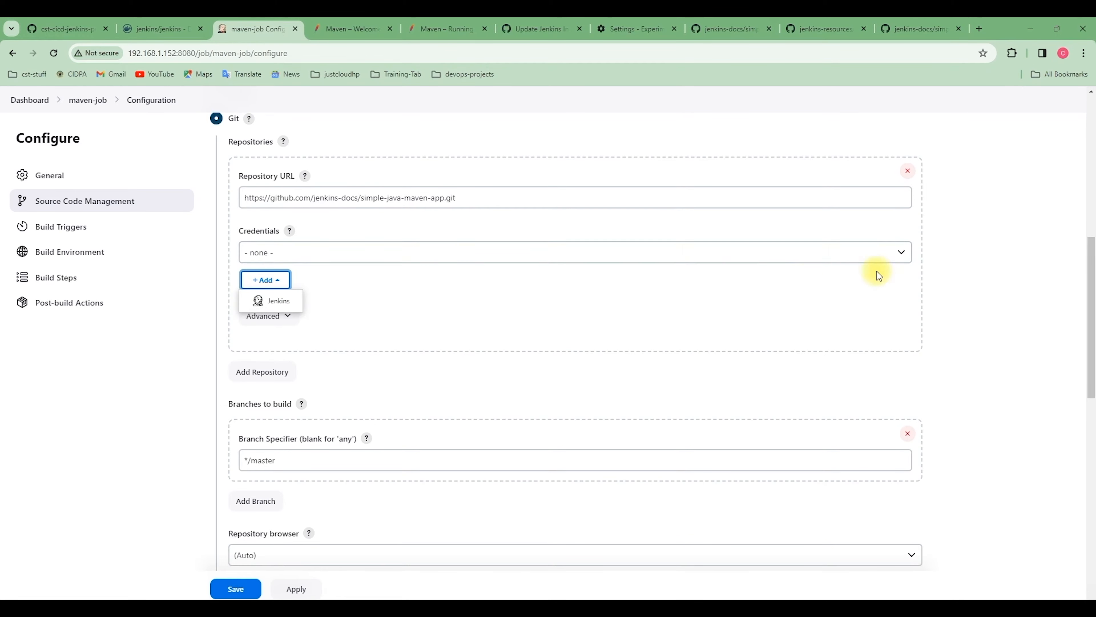
click(901, 251)
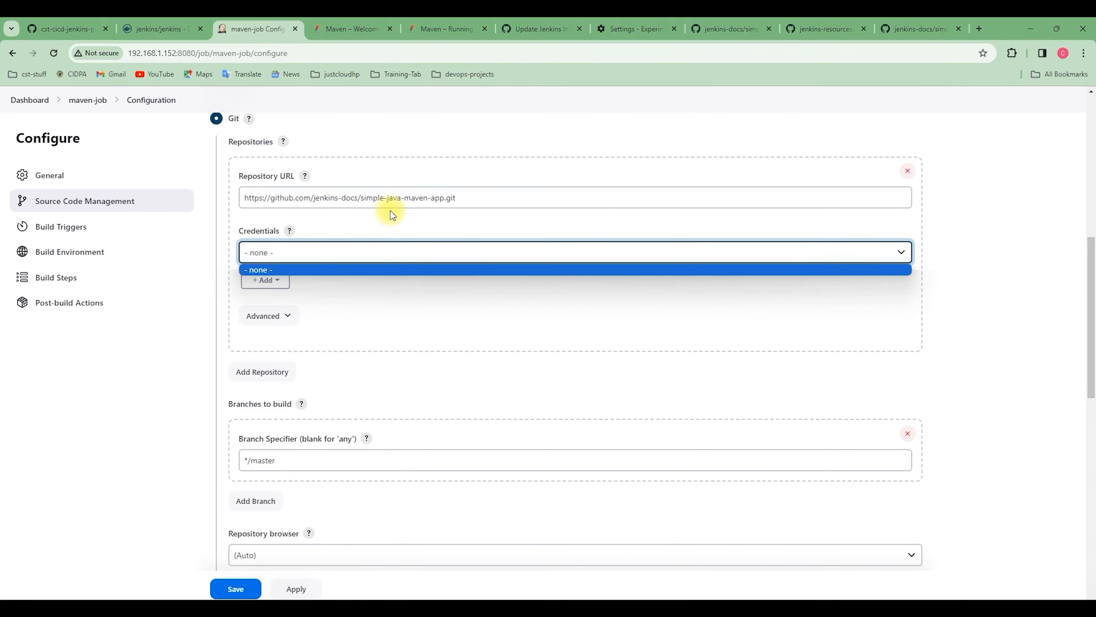
click(362, 308)
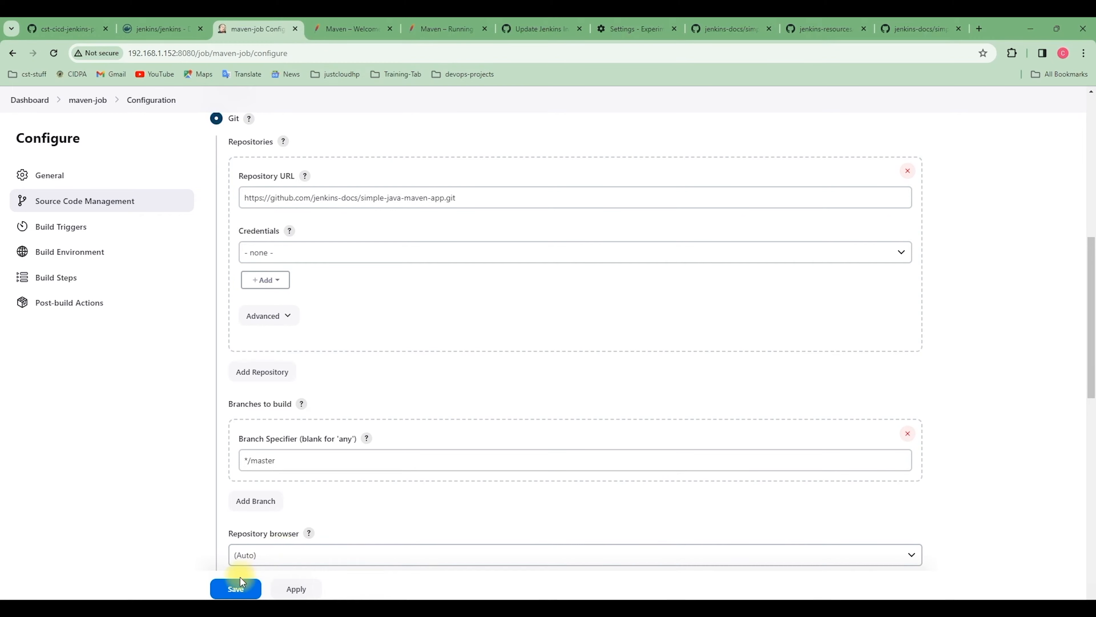
Save the maven-job configuration and start a build of the job
click(239, 588)
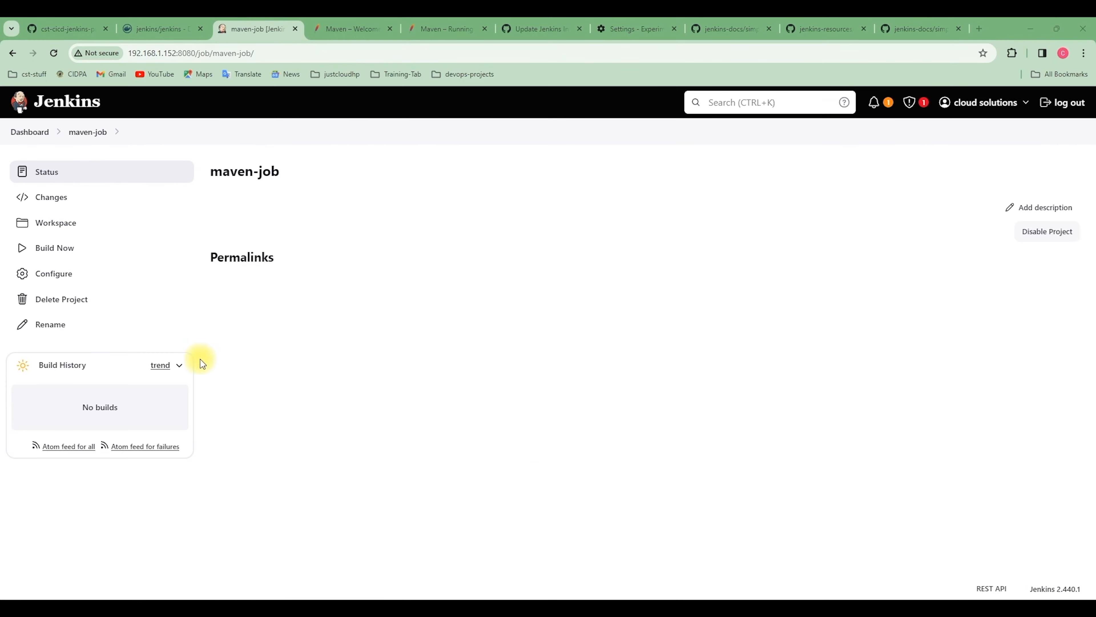
click(52, 254)
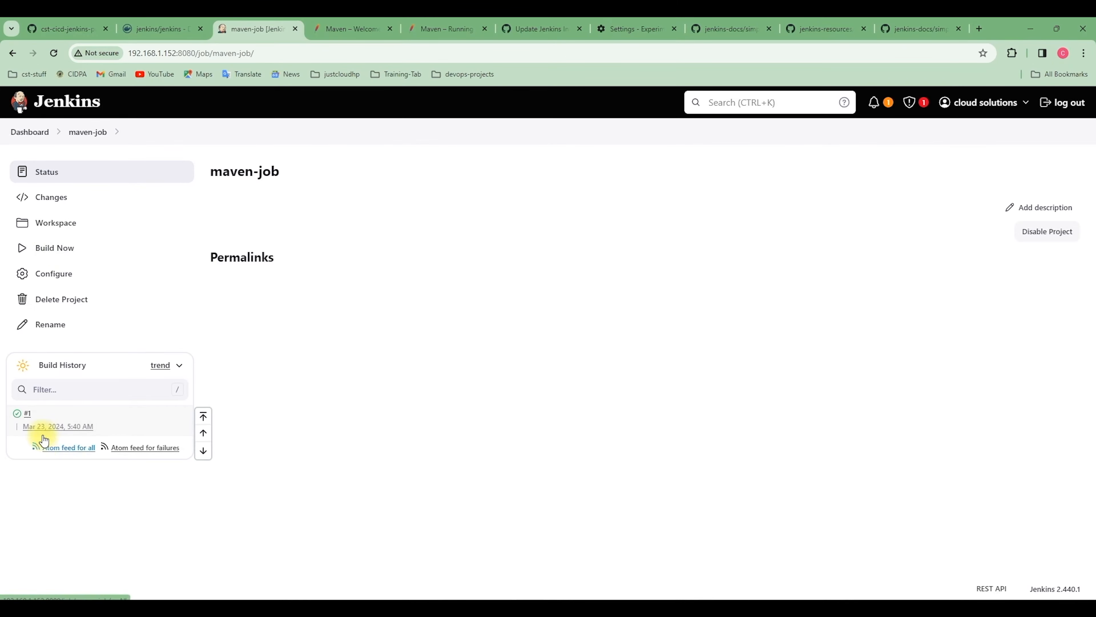
Examine the cloned repository and workspace path in build #1's console output, checking them against the simple-java-maven-app repository on GitHub
click(16, 415)
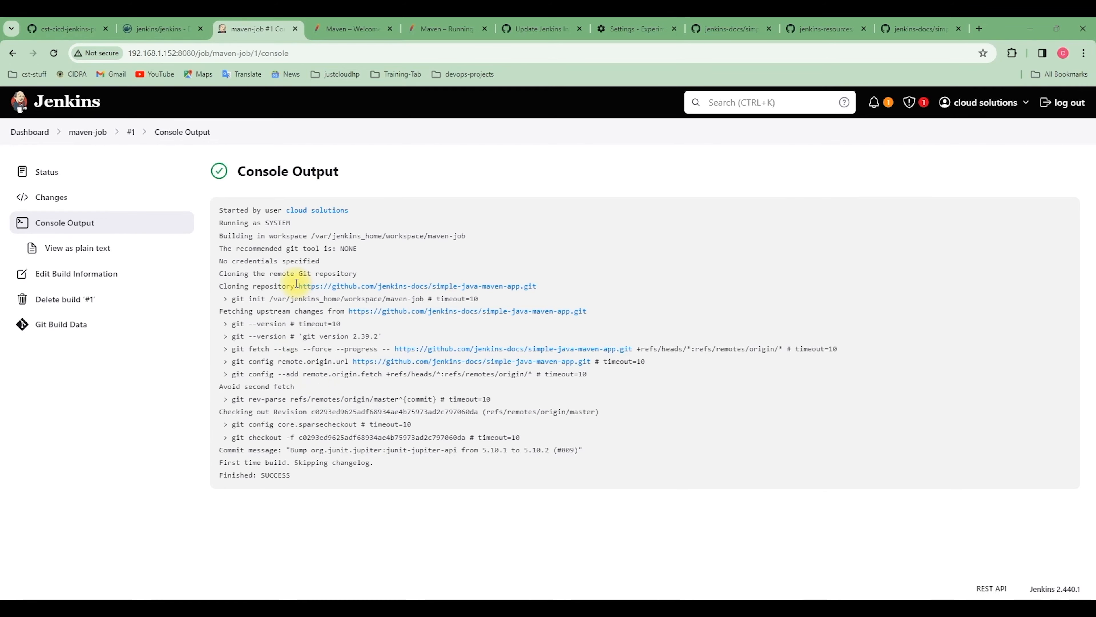
drag(297, 286, 503, 286)
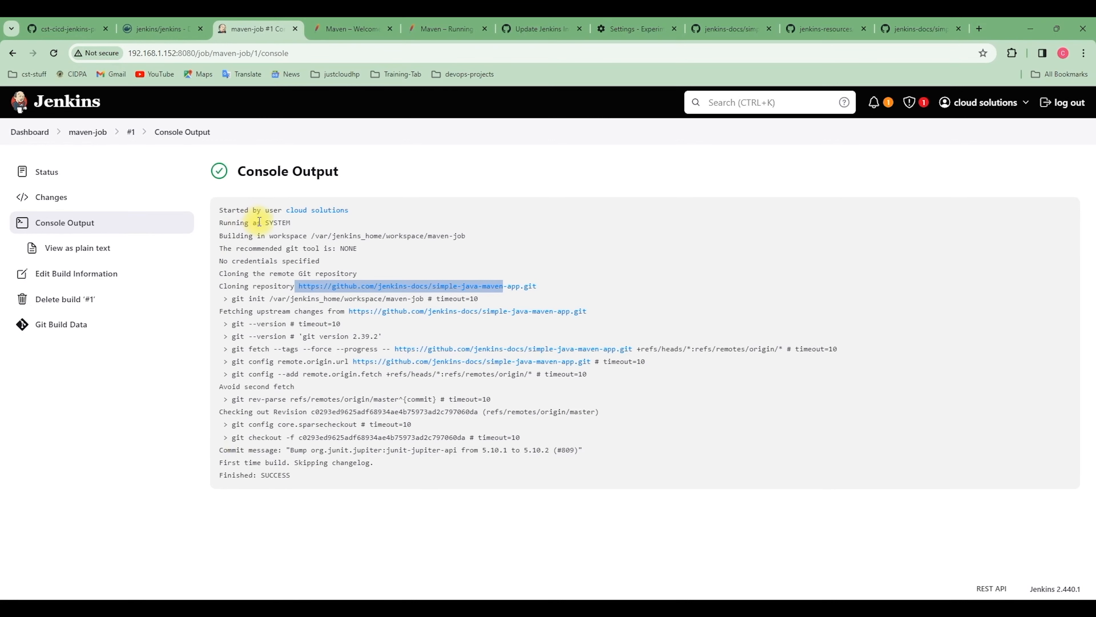
double_click(281, 236)
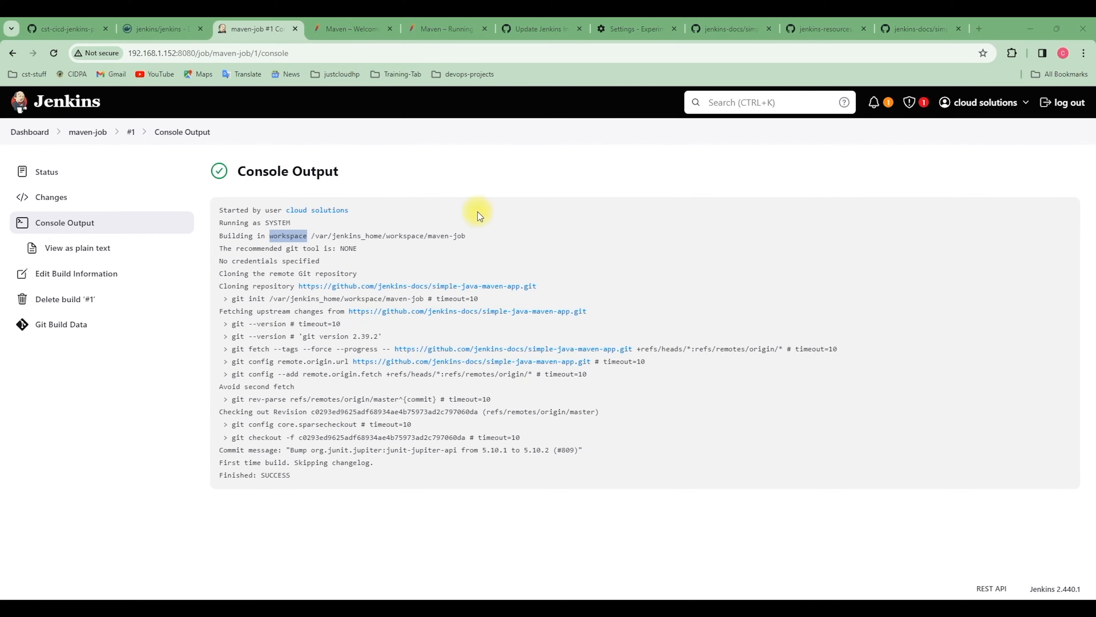
click(921, 29)
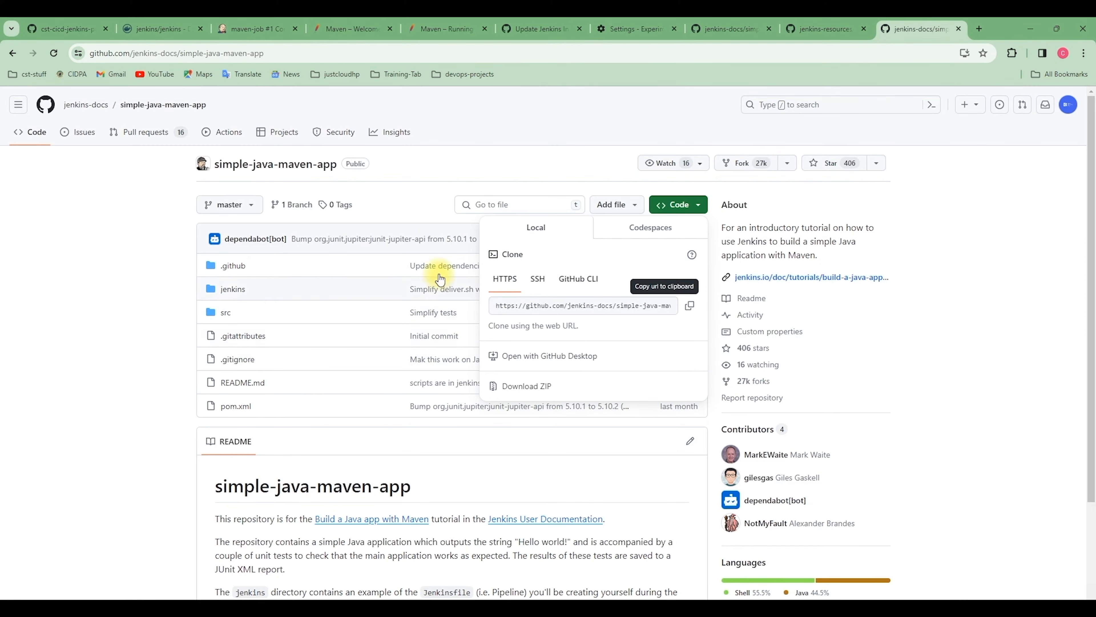
click(428, 191)
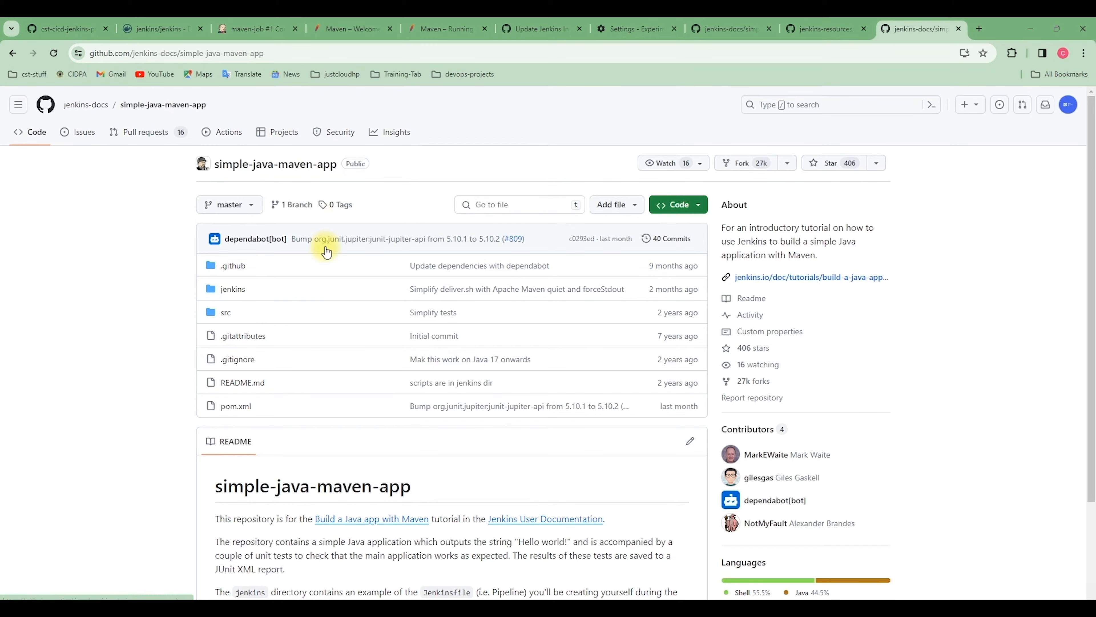
click(255, 35)
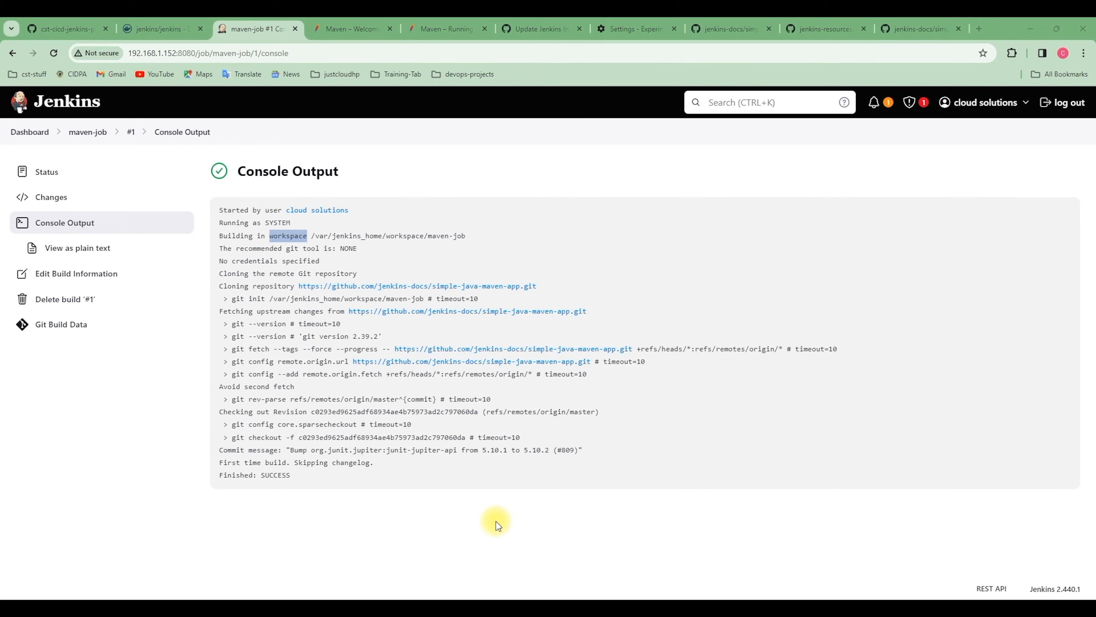
Switch to the terminal and open a shell in the Jenkins container with docker exec -ti jenkins bash
click(470, 608)
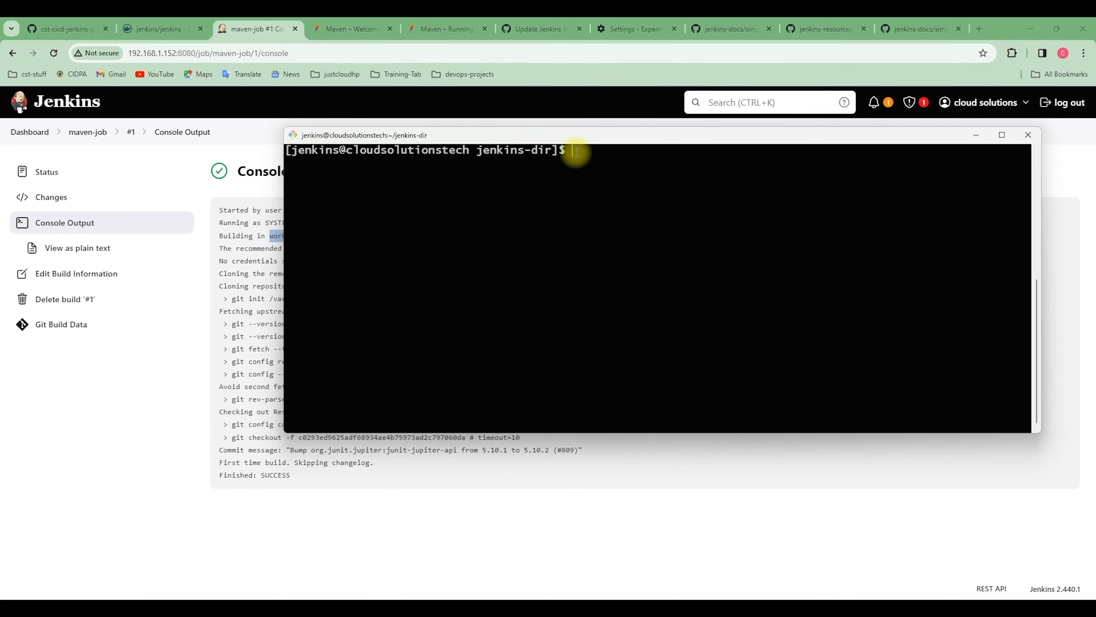
text(docker e)
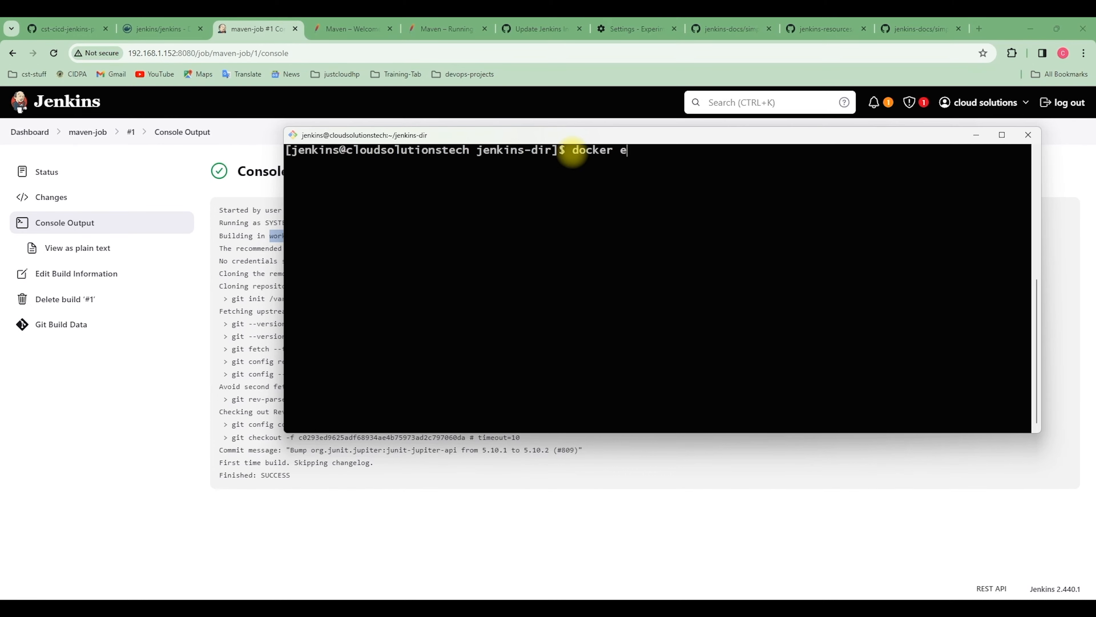
text(xec -ti jenk bash)
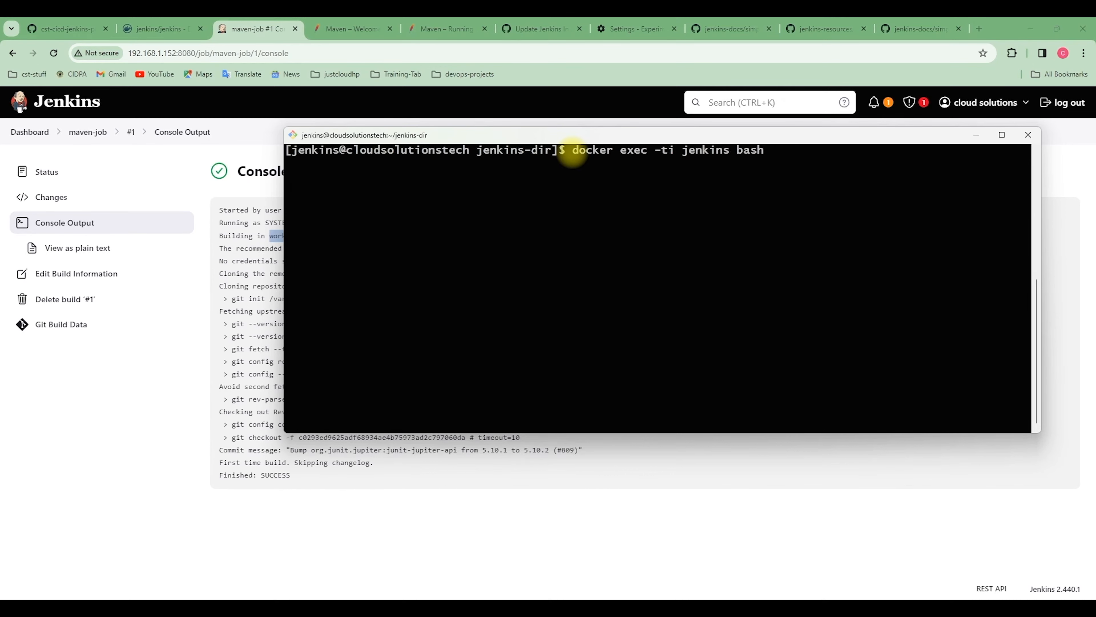
key(Return)
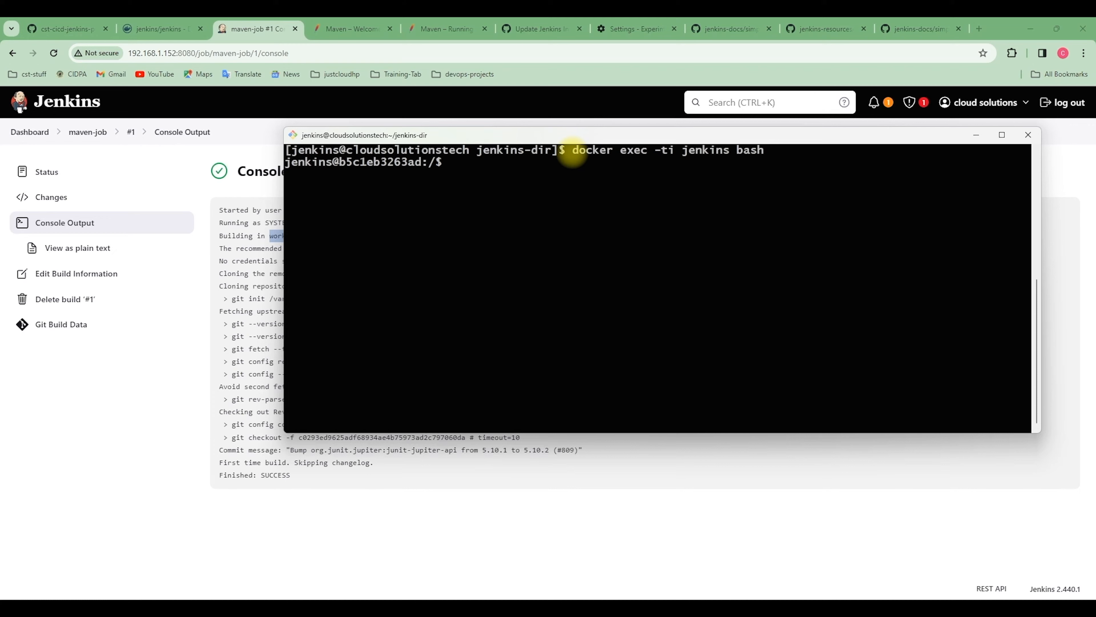
Change to the /var/jenkins_home/workspace/ directory inside the container
text(cd /var/je)
key(Tab)
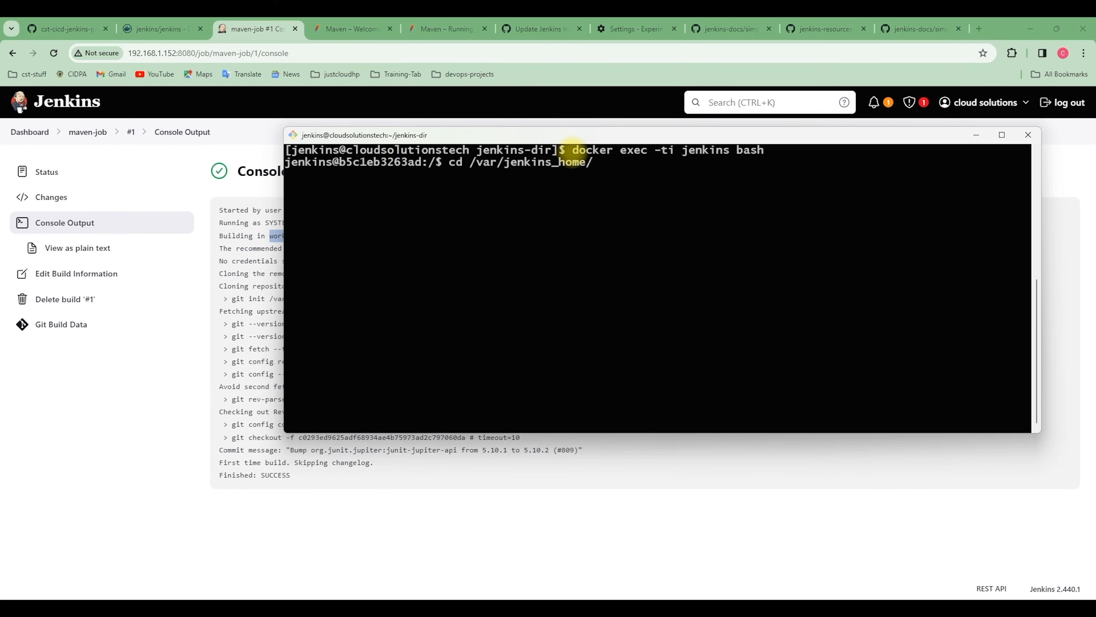
text(wor)
key(Tab)
key(Return)
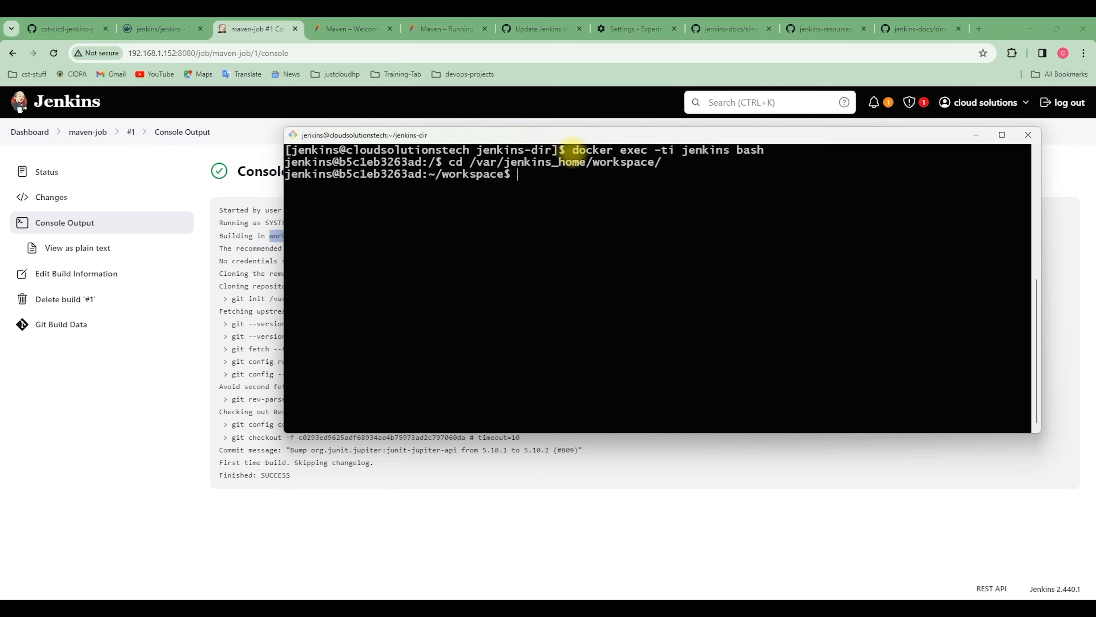
List the workspace folders with ls, then in long format with ls -l
text(ls)
key(Return)
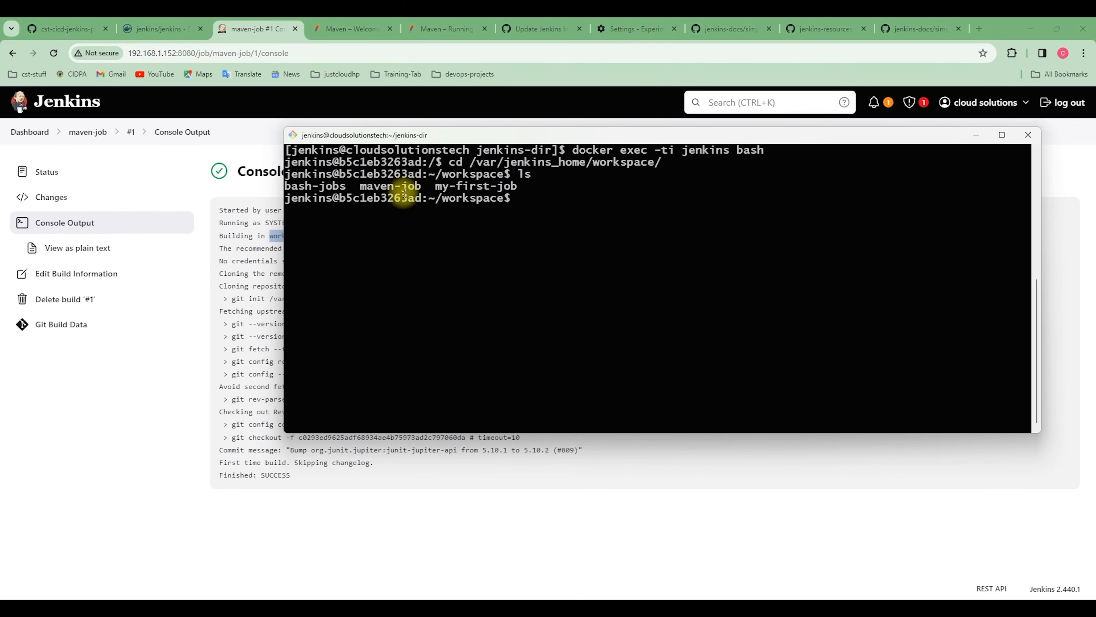
text(ls -l)
key(Return)
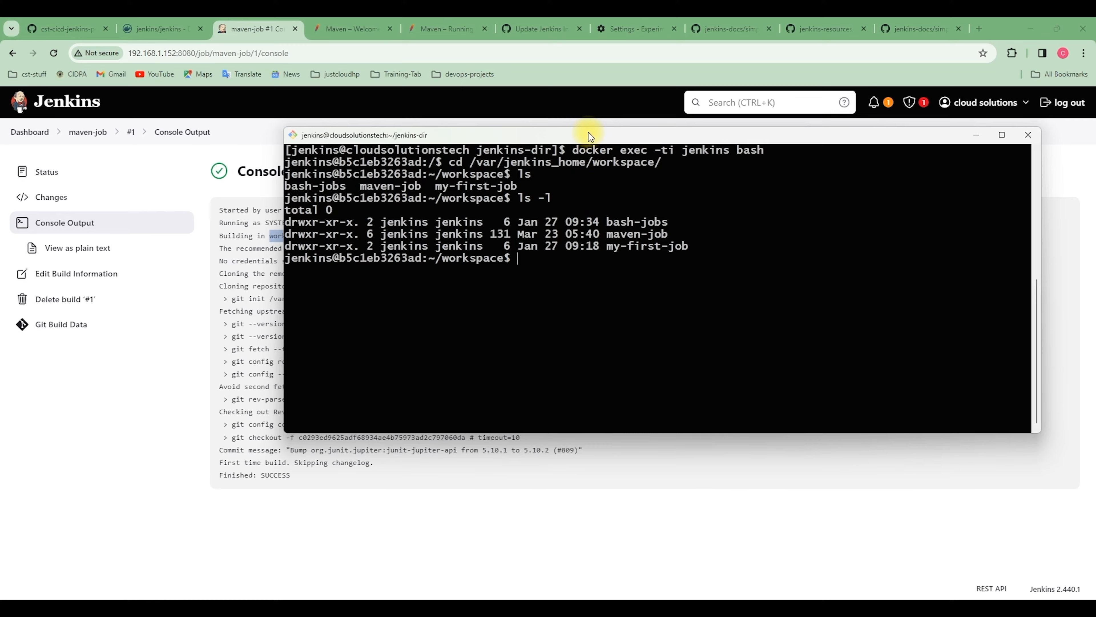
Compare the listed workspace folders with the jobs on the Jenkins dashboard, placing the terminal beside the job names
drag(588, 134, 593, 202)
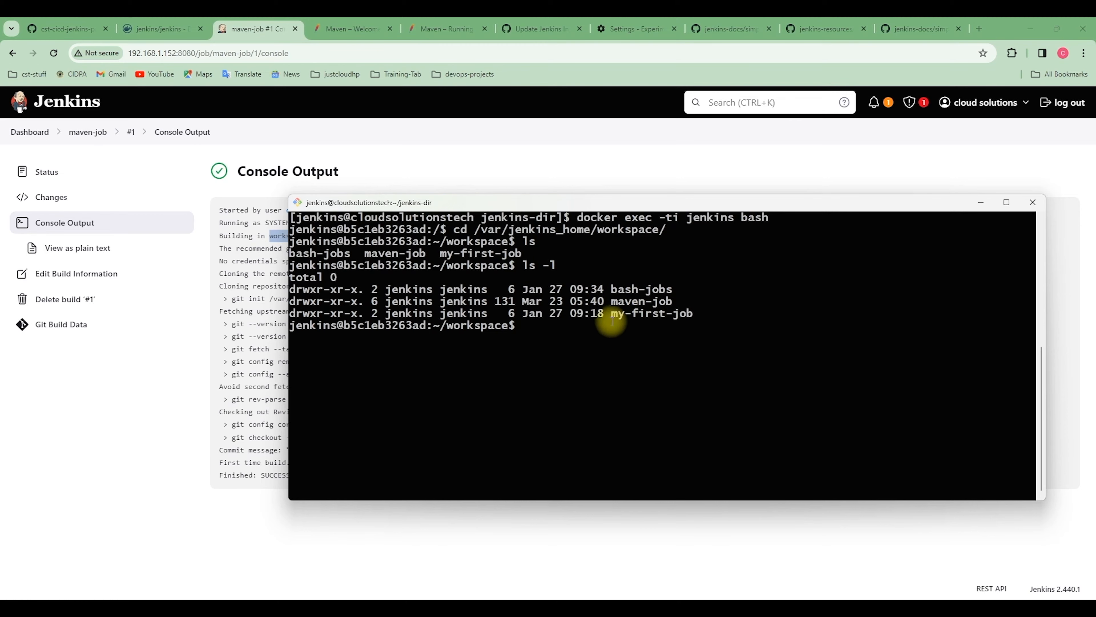
click(26, 132)
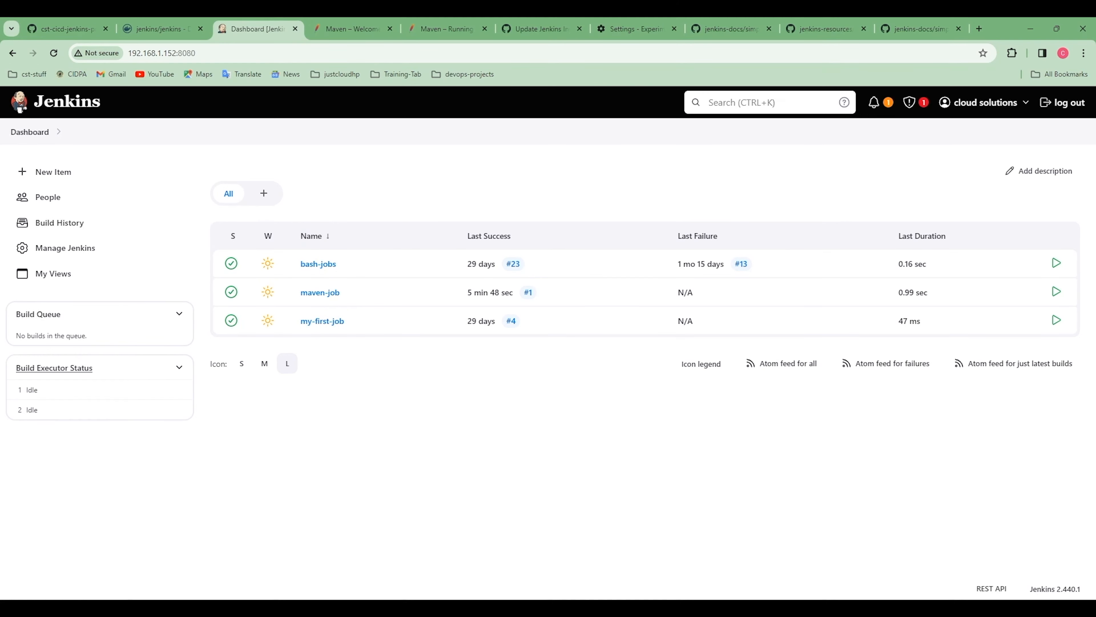
click(354, 598)
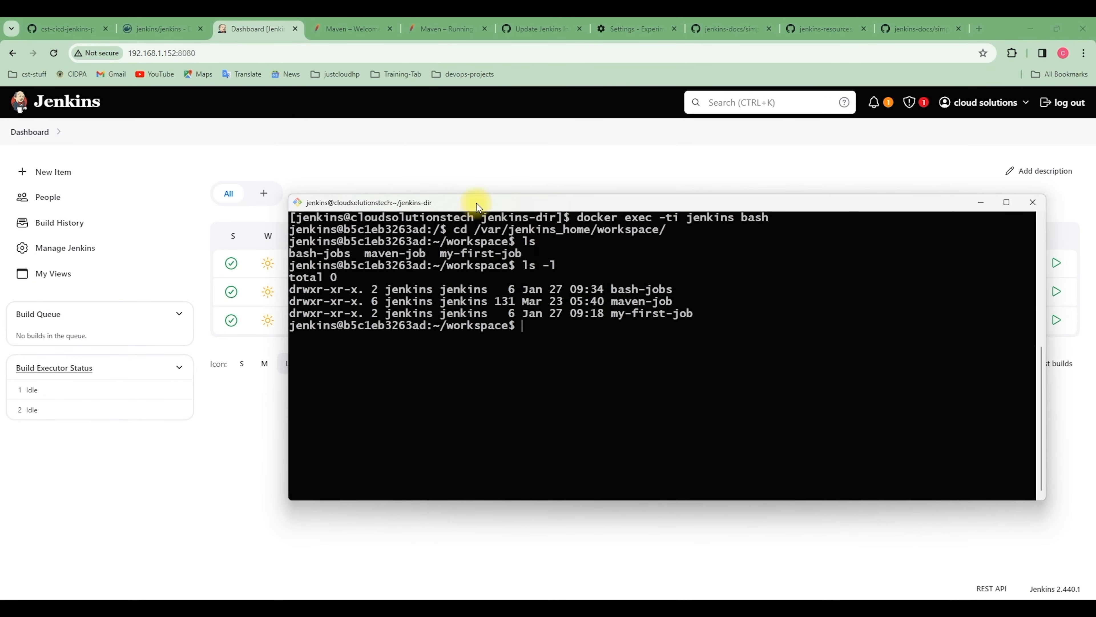
drag(476, 203, 614, 223)
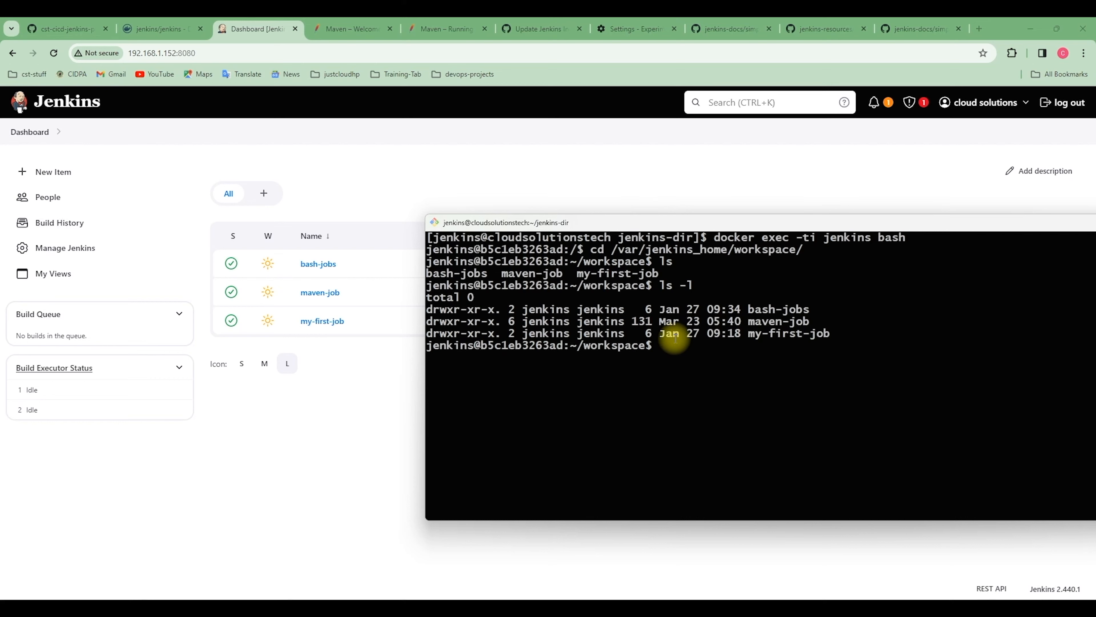
Change into the maven-job workspace directory and list its contents with ls -l
text(cd ma)
key(Tab)
key(Return)
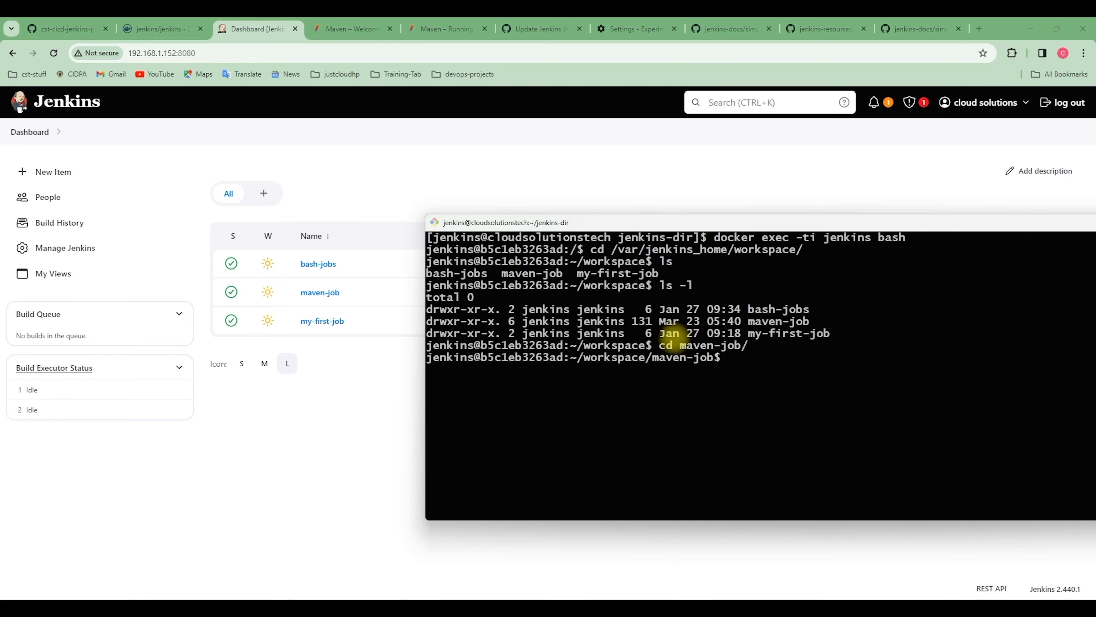
text(ls -l)
key(Return)
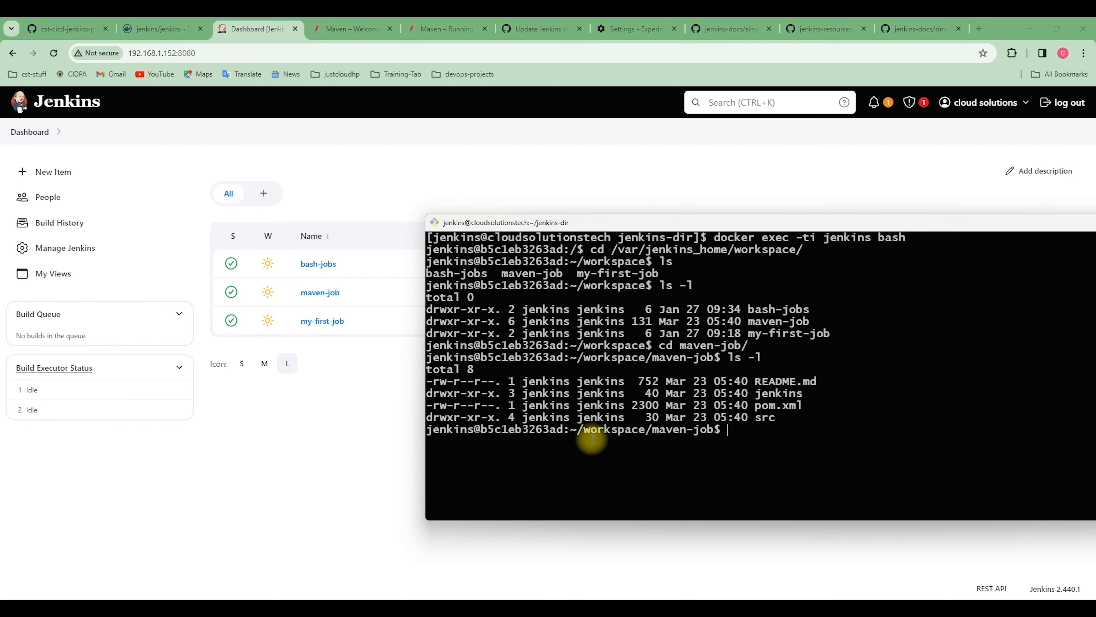
Compare the files listed in the maven-job workspace with those in the simple-java-maven-app repository on GitHub
drag(776, 417, 428, 381)
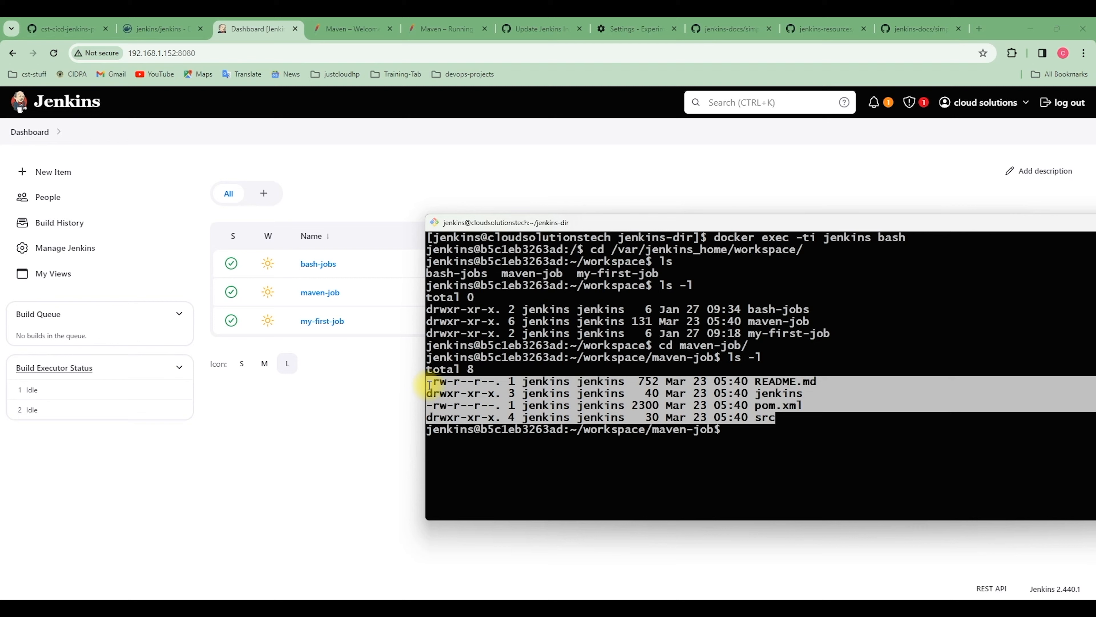
click(915, 29)
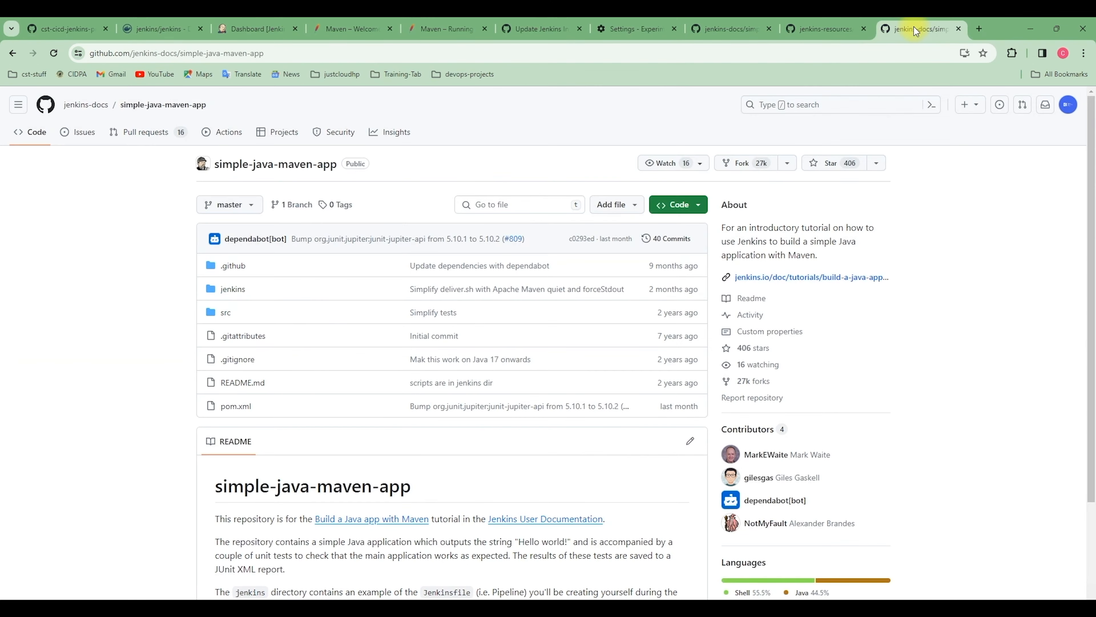
key(alt+Tab)
drag(678, 222, 685, 245)
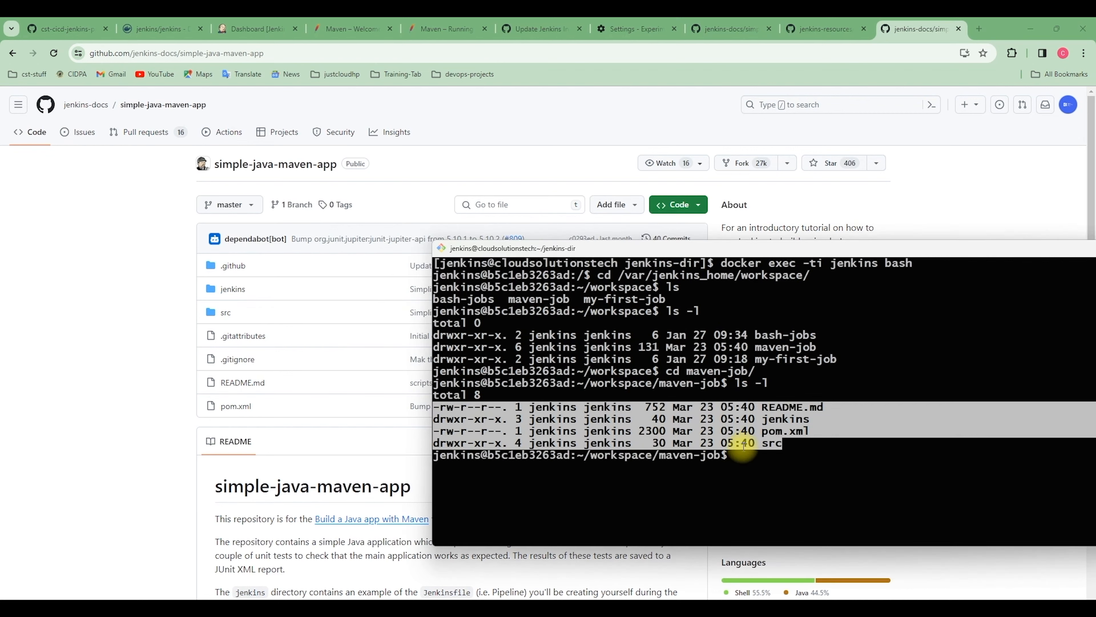
click(742, 459)
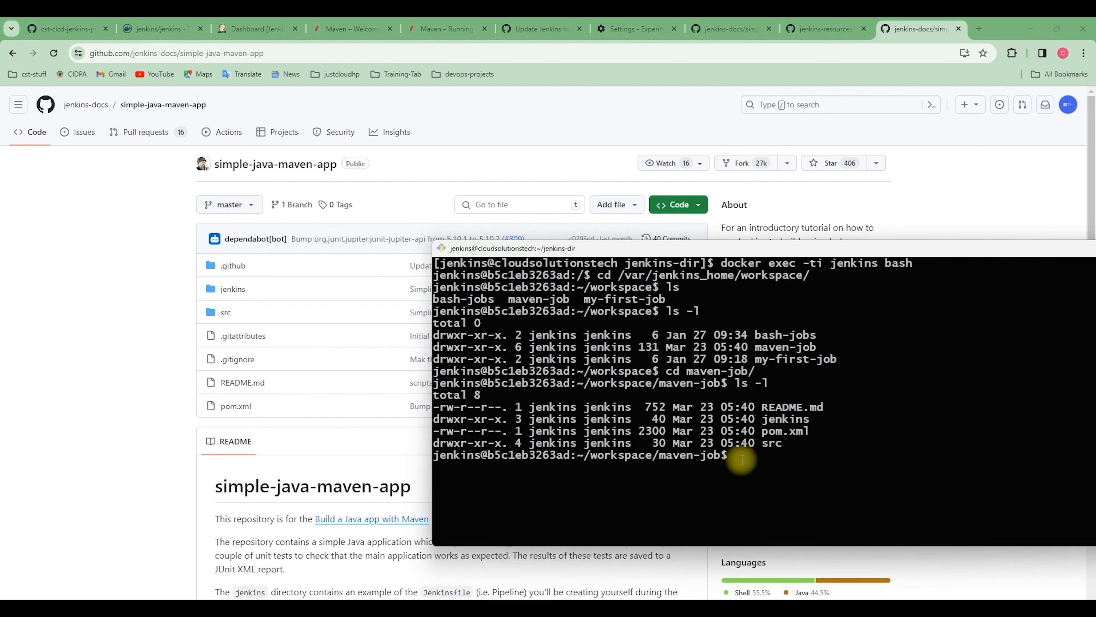
List all maven-job workspace files including hidden ones with ls -la, keeping the GitHub file list in view
text(ls -la)
key(Return)
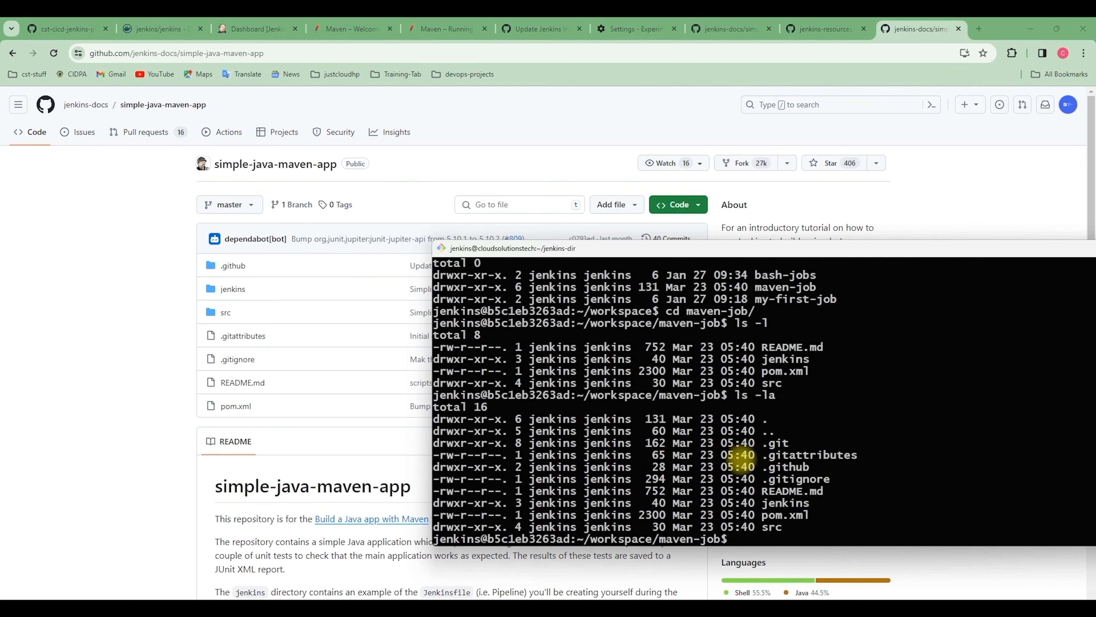
drag(763, 248, 763, 171)
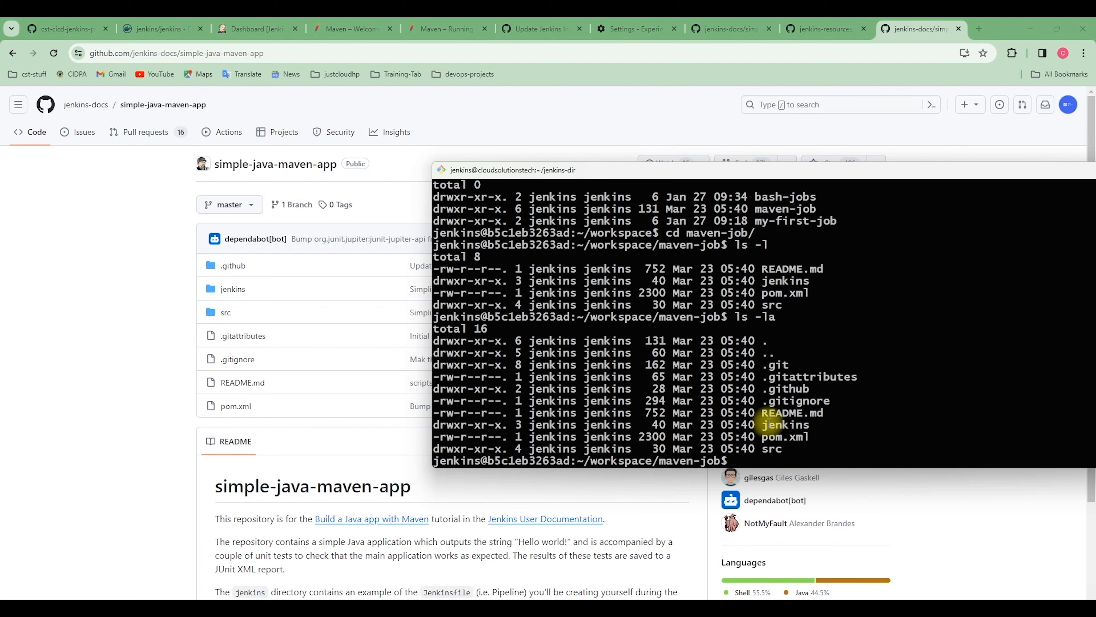
Return to Jenkins, reopen the console output of maven-job build #1 and highlight its workspace path
click(251, 30)
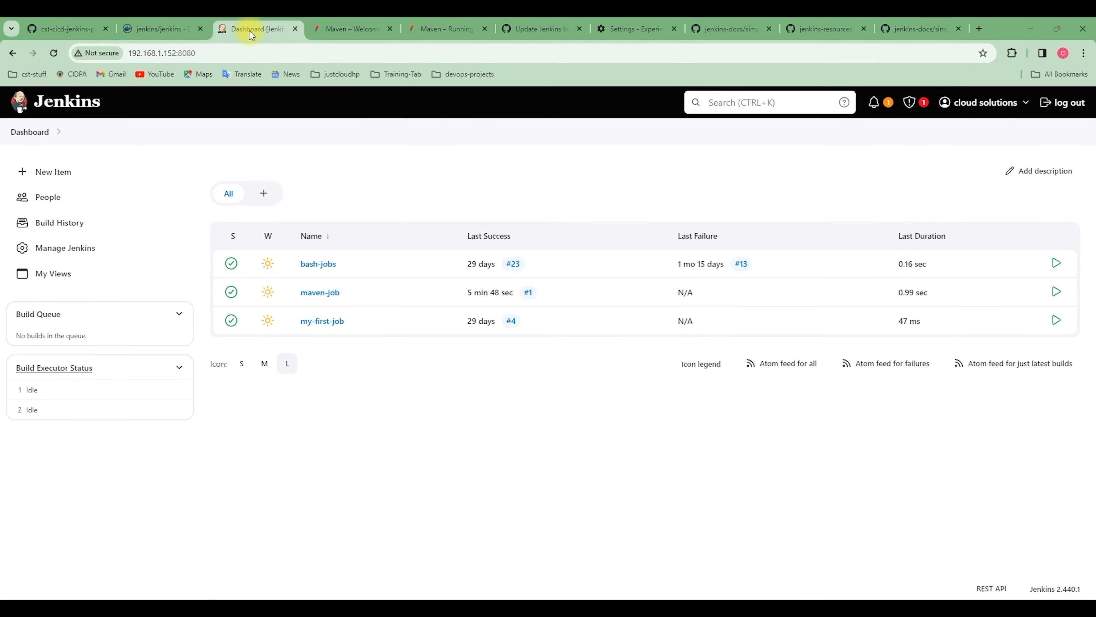
click(320, 293)
click(17, 414)
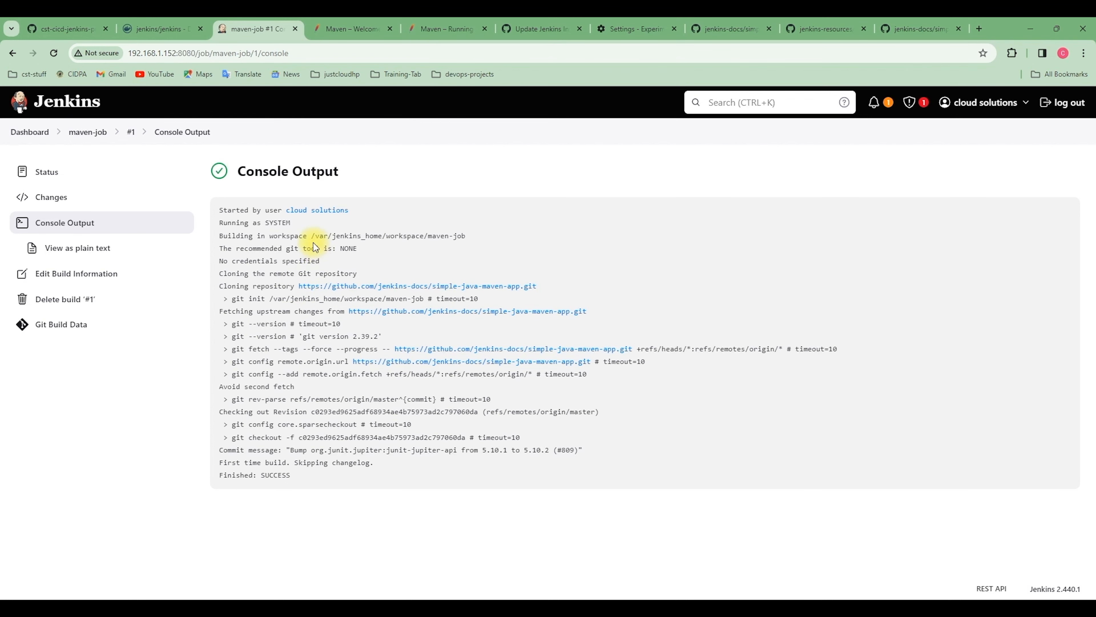
drag(270, 236, 476, 241)
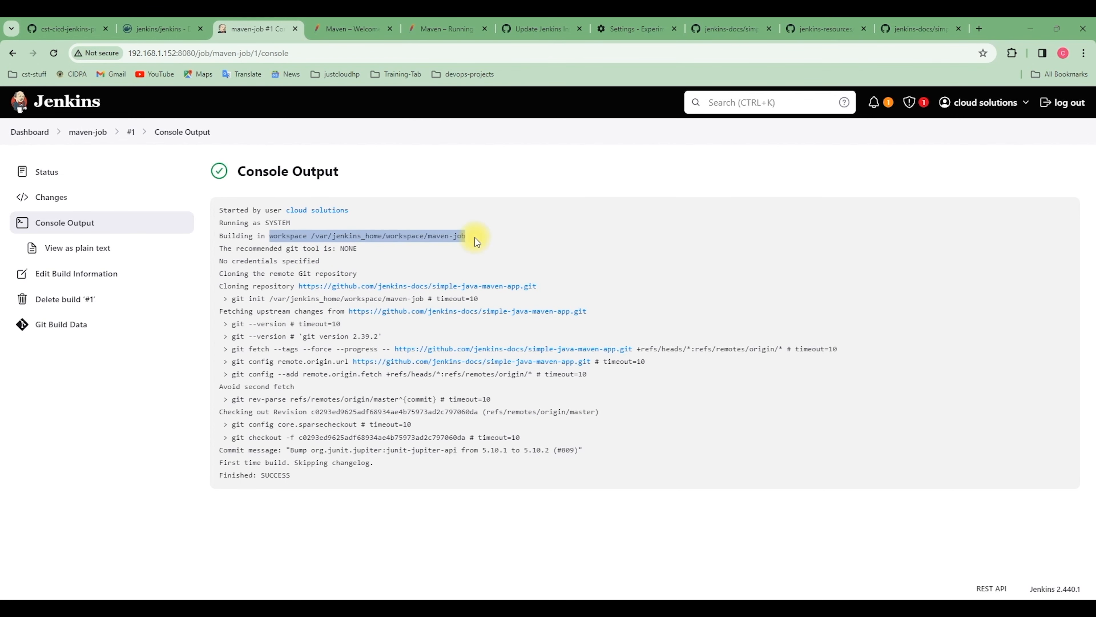